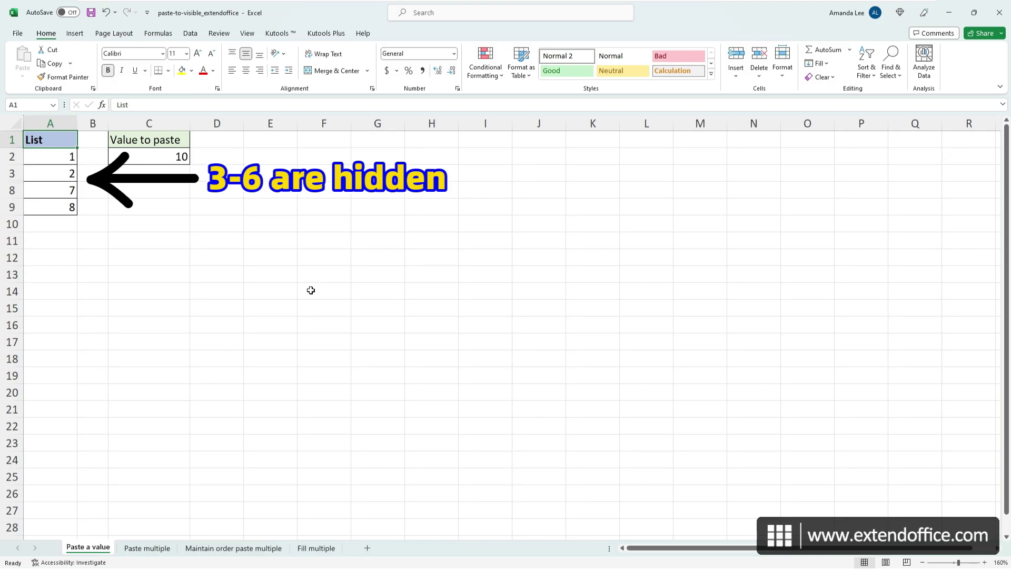
left_click(163, 158)
key("ctrl+c")
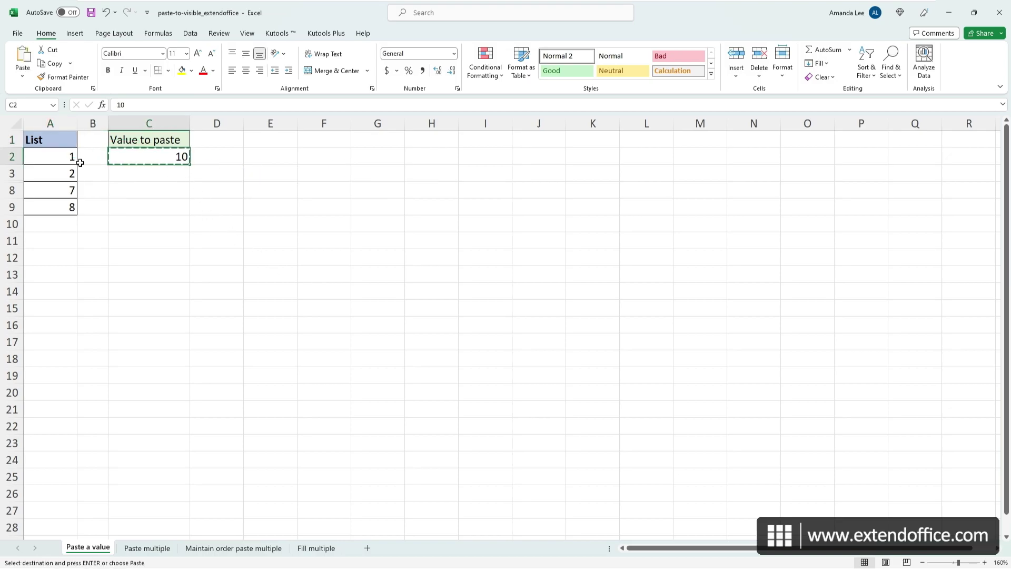
left_click_drag(63, 157, 70, 205)
key("ctrl+v")
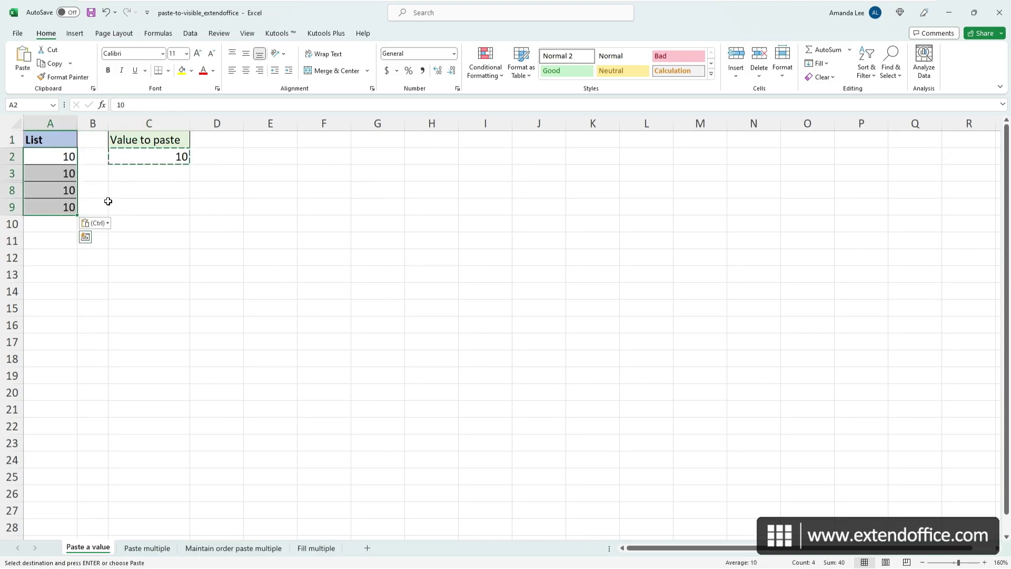
left_click_drag(12, 173, 11, 190)
right_click(12, 191)
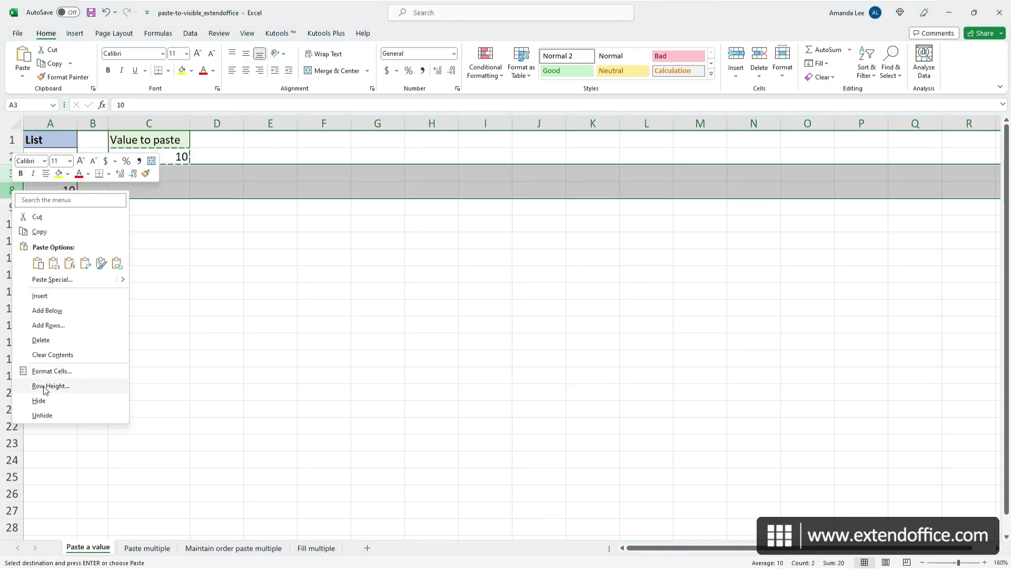
left_click(42, 415)
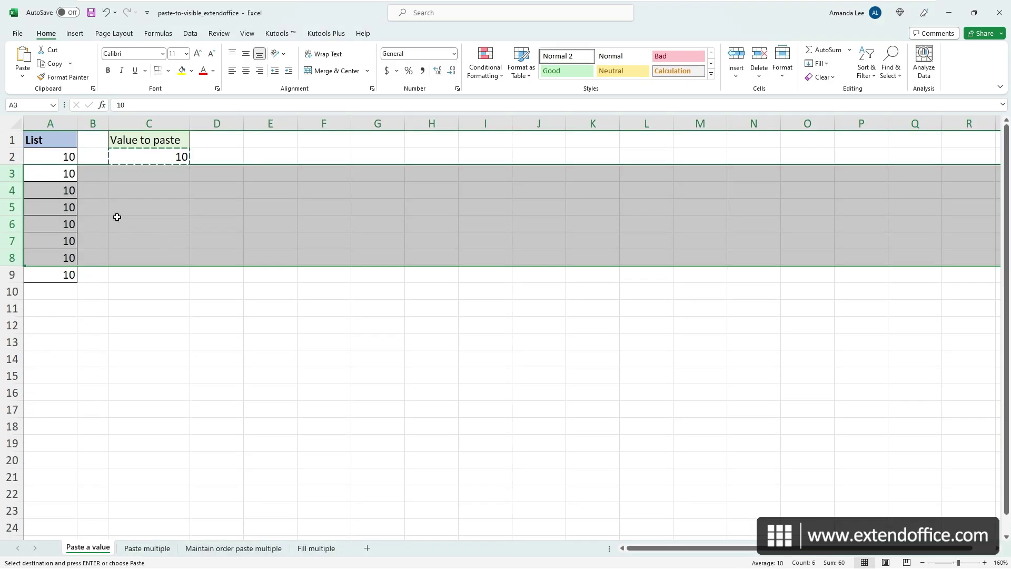
left_click(107, 13)
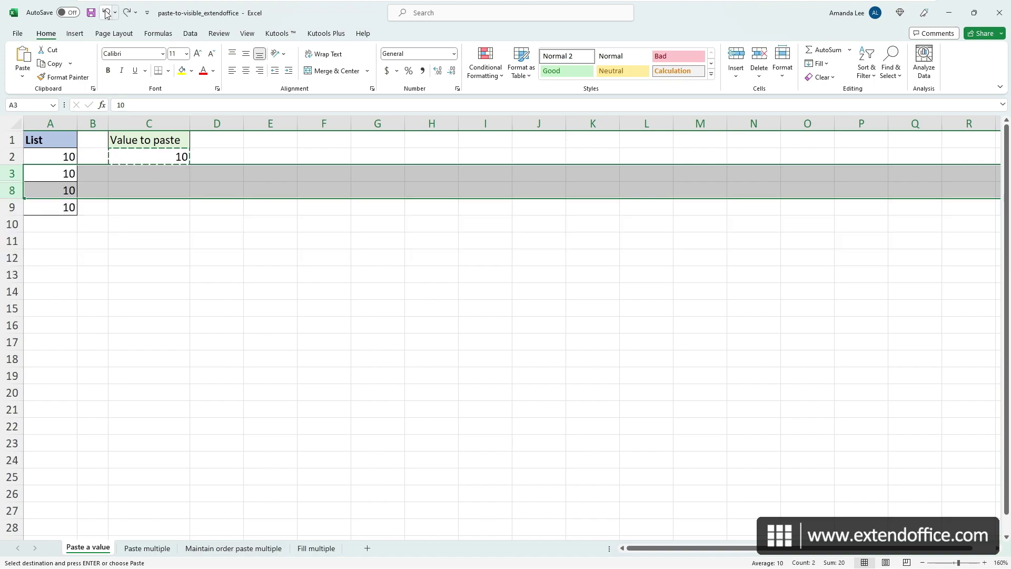
left_click(106, 13)
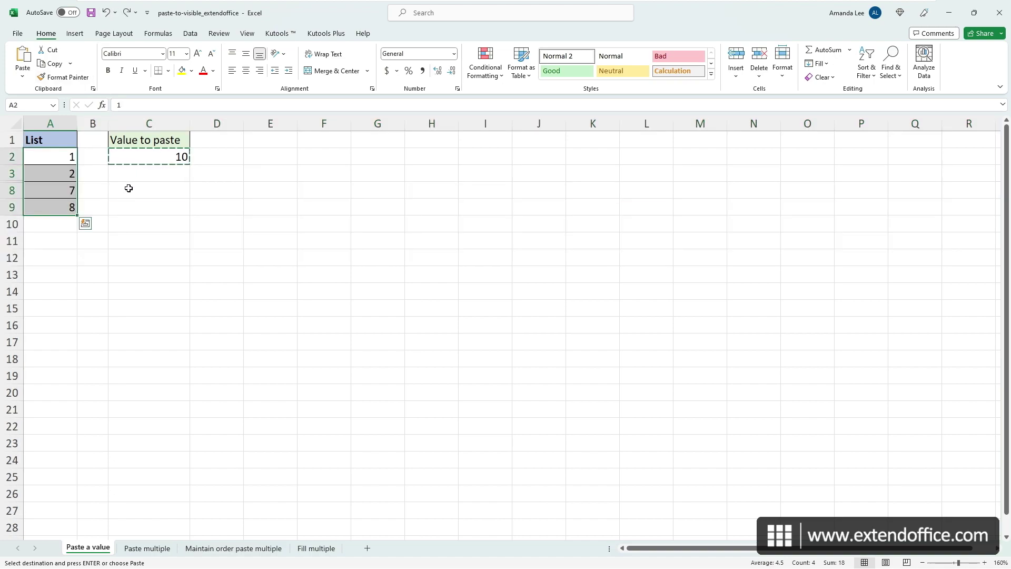
Step: Copy 10 from C2 and paste it into only the visible cells of A2:A9
left_click(168, 154)
key("ctrl+c")
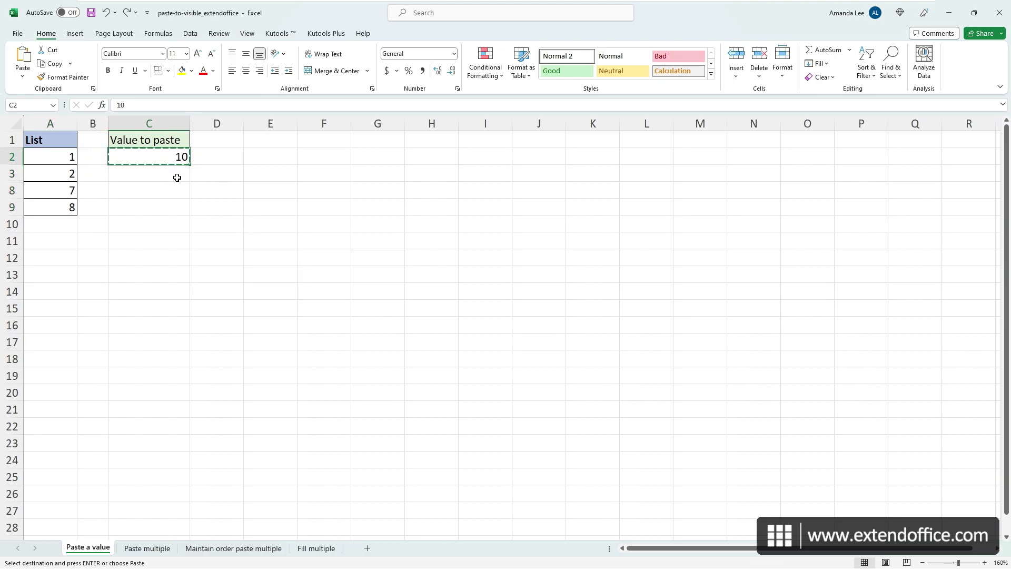
left_click_drag(54, 158, 61, 203)
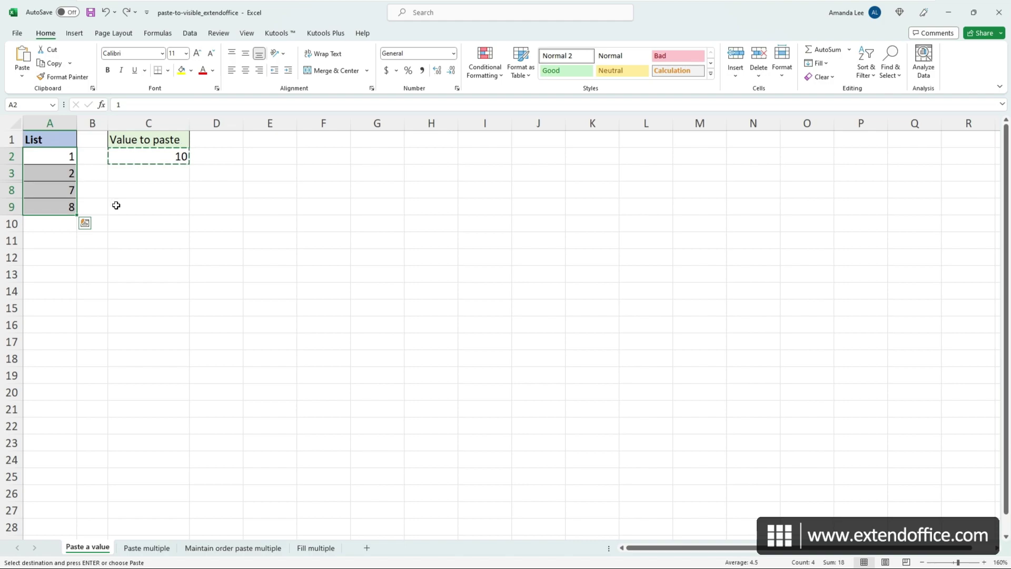
key("alt+semicolon")
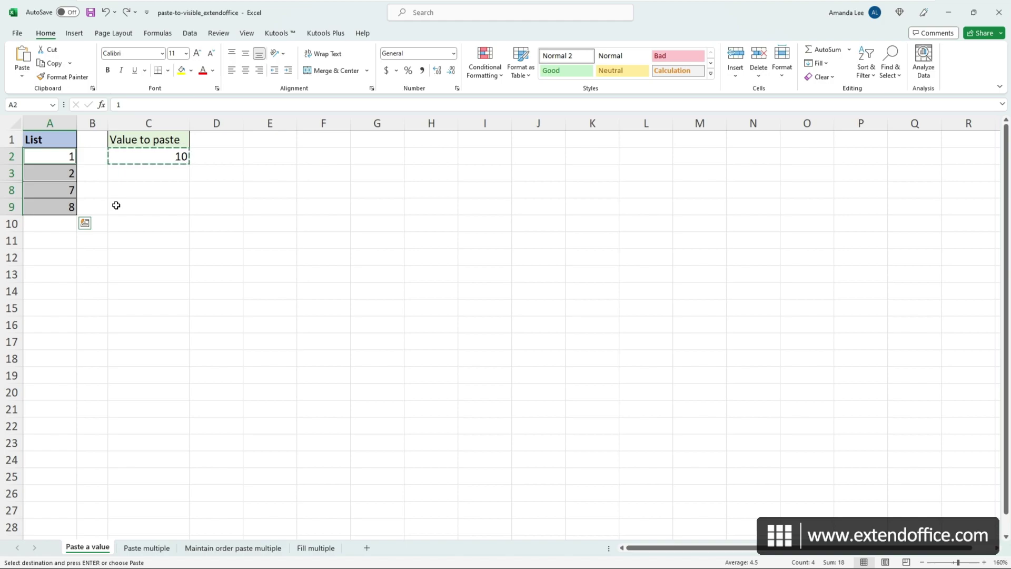
key("ctrl+v")
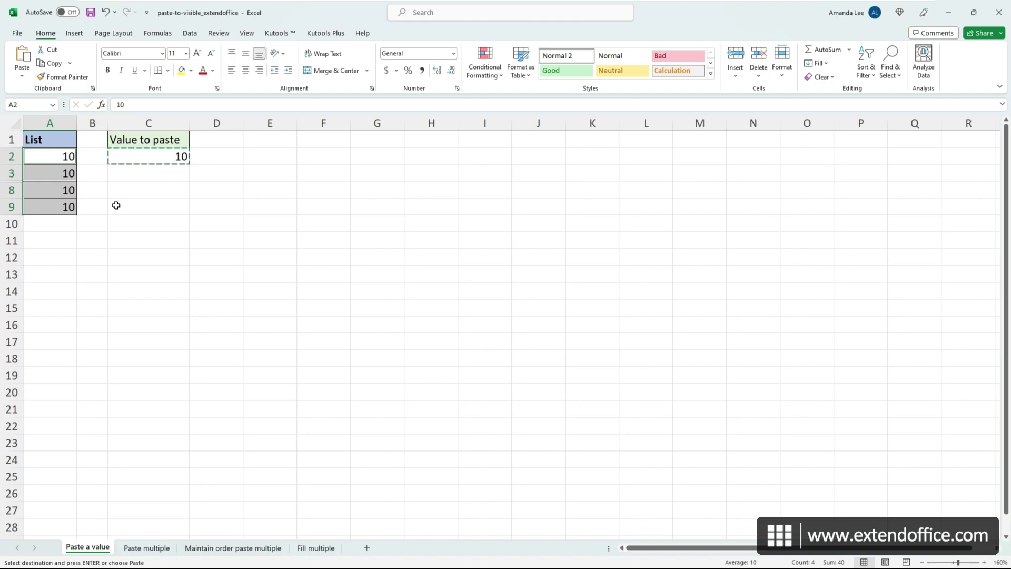
Step: Unhide rows 4–7 between rows 3 and 8 to reveal their original values 3–6
left_click_drag(10, 173, 10, 190)
right_click(11, 191)
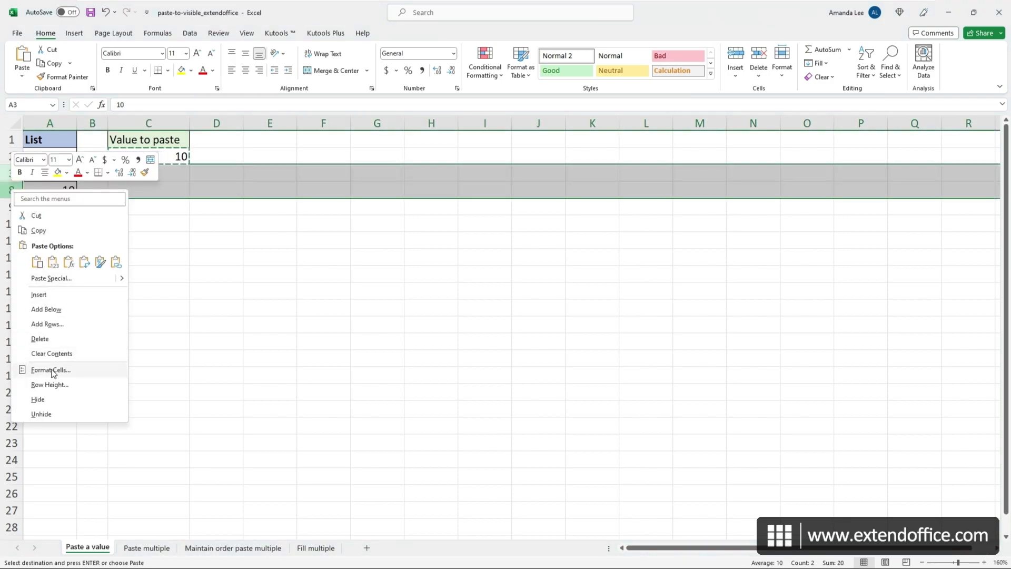
left_click(40, 414)
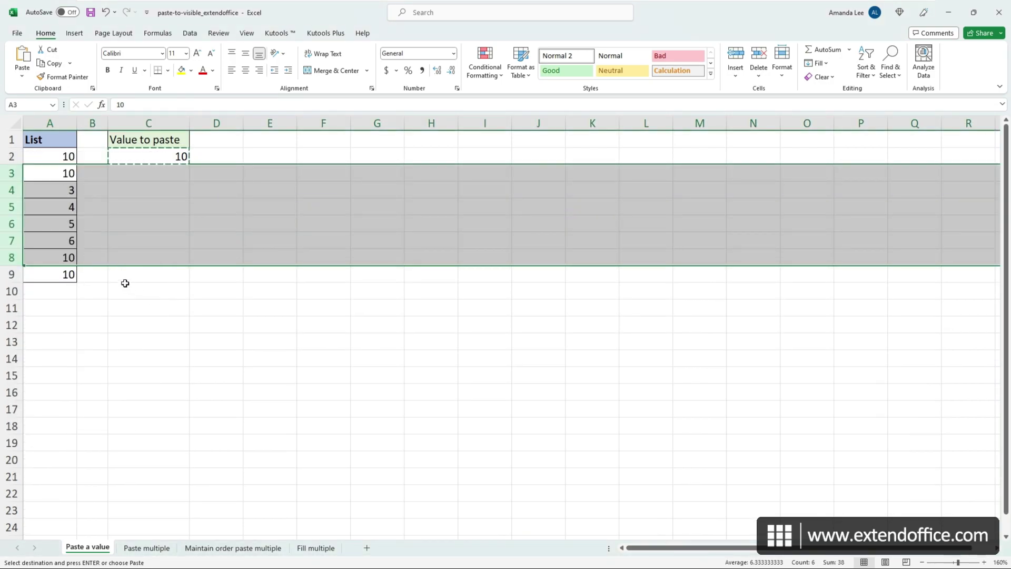
left_click(105, 280)
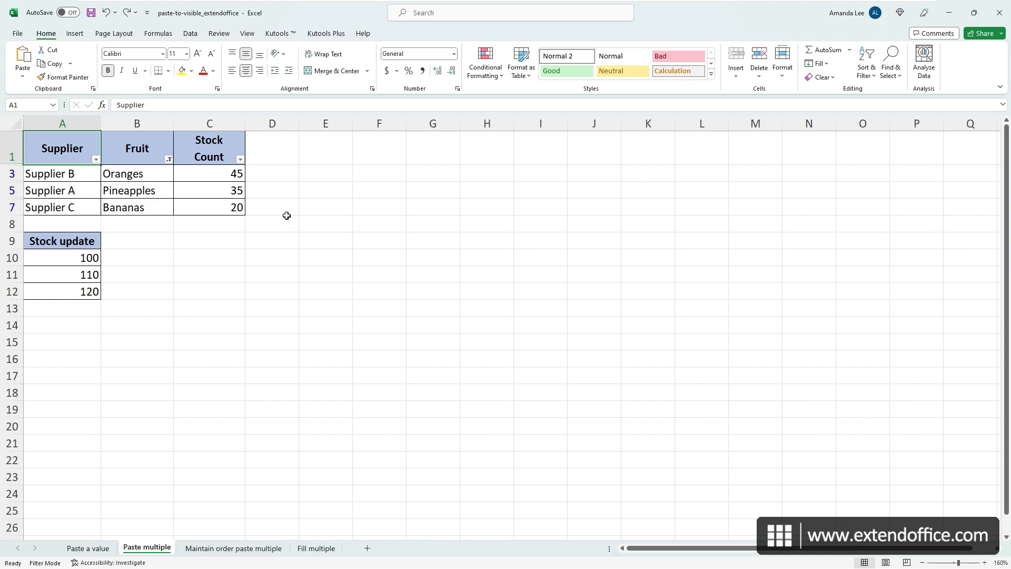
Step: Fill D3:D7 beside the filtered Oranges, Pineapples and Bananas rows with yellow
left_click_drag(263, 173, 270, 209)
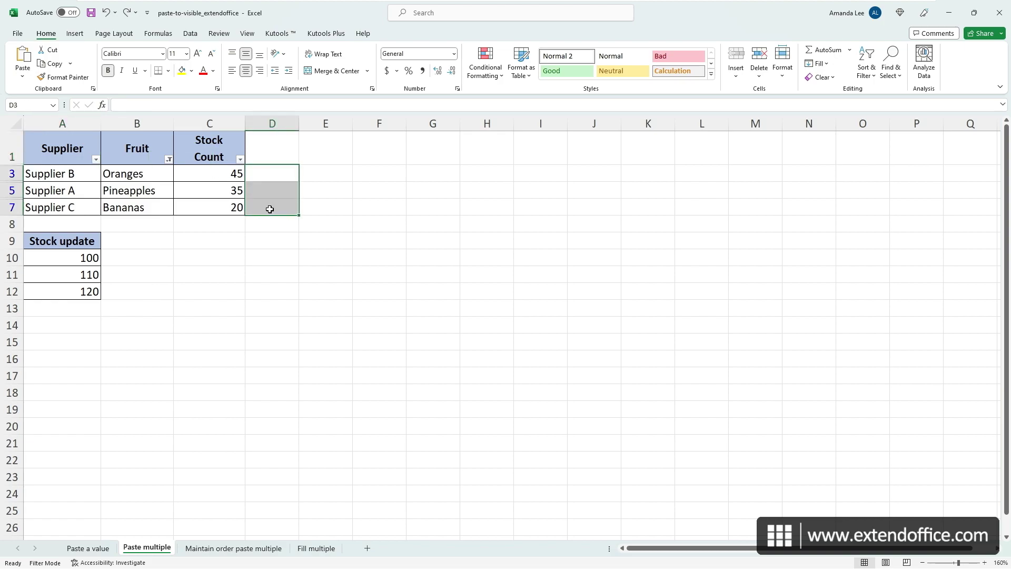
left_click(192, 71)
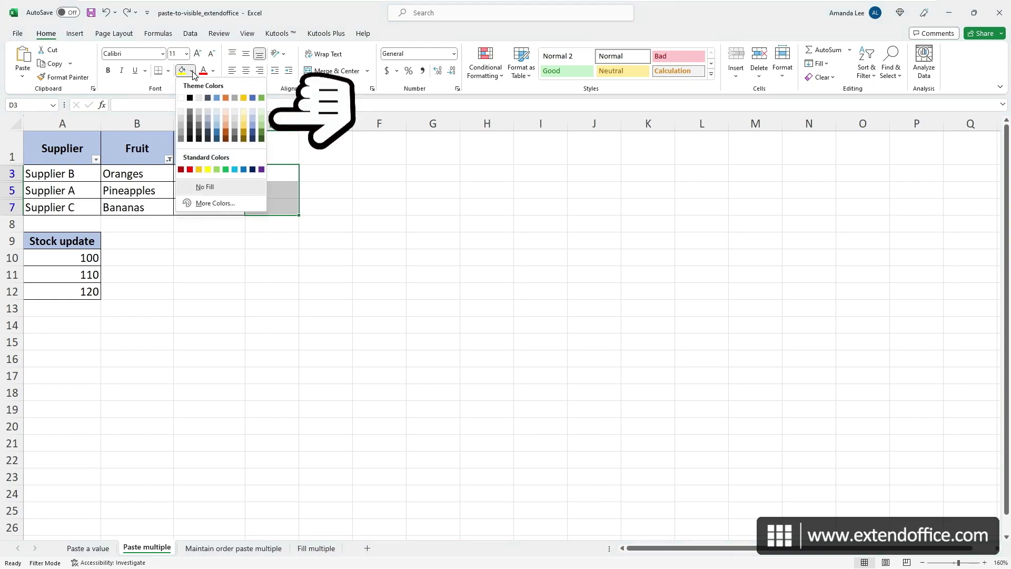
left_click(208, 169)
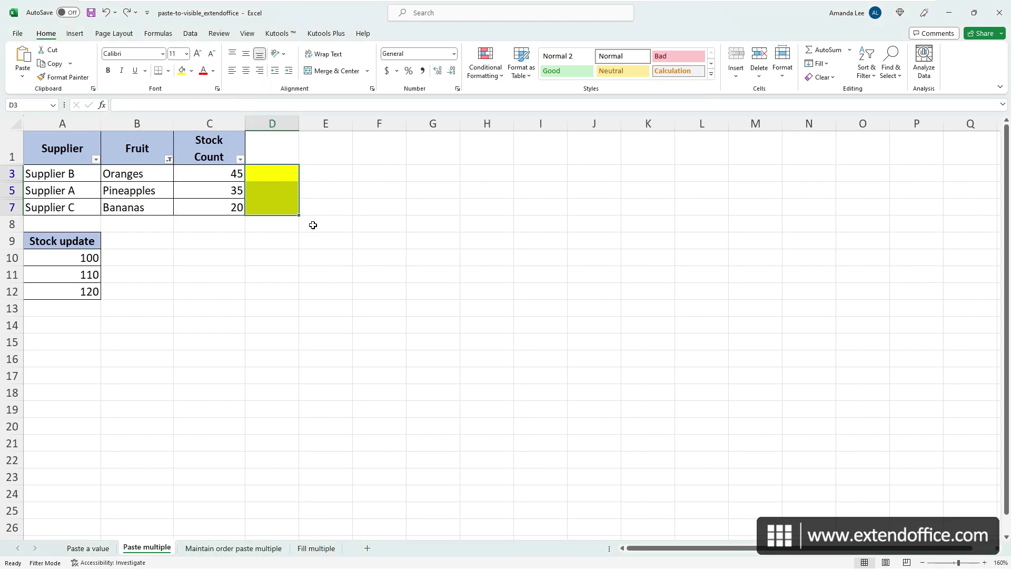
Step: Clear the Fruit filter so all table rows show again
left_click(222, 175)
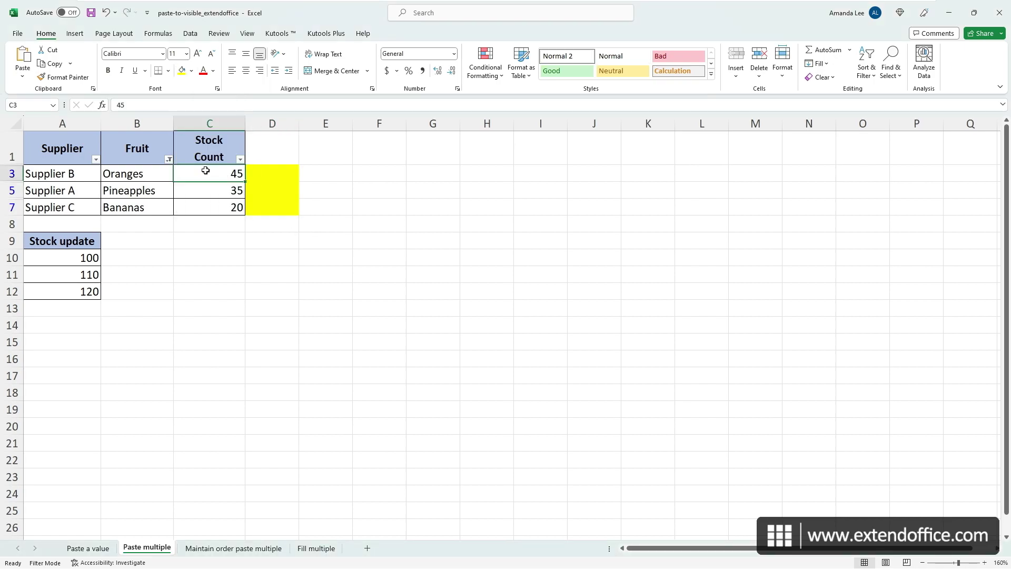
left_click(190, 33)
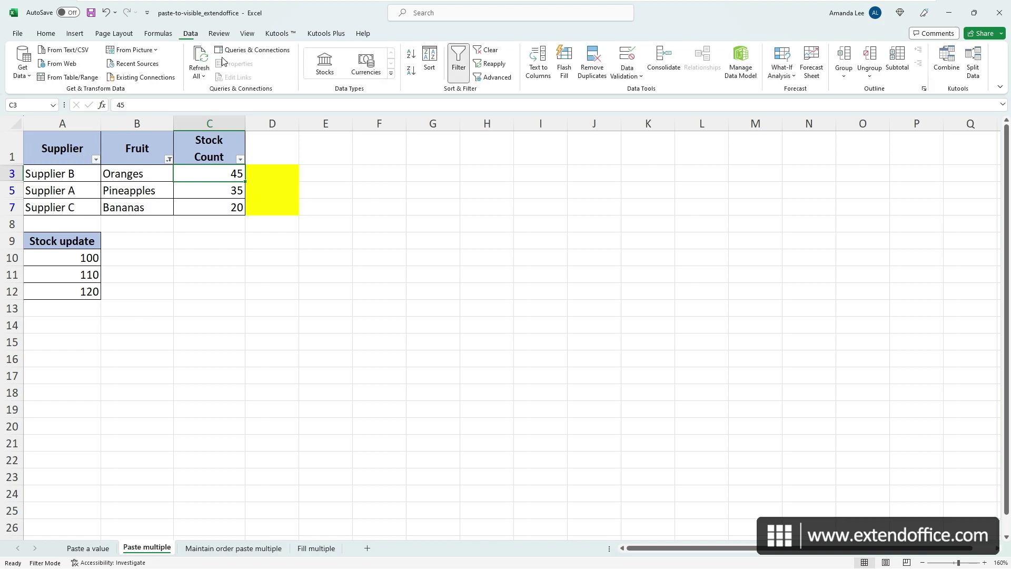
left_click(491, 51)
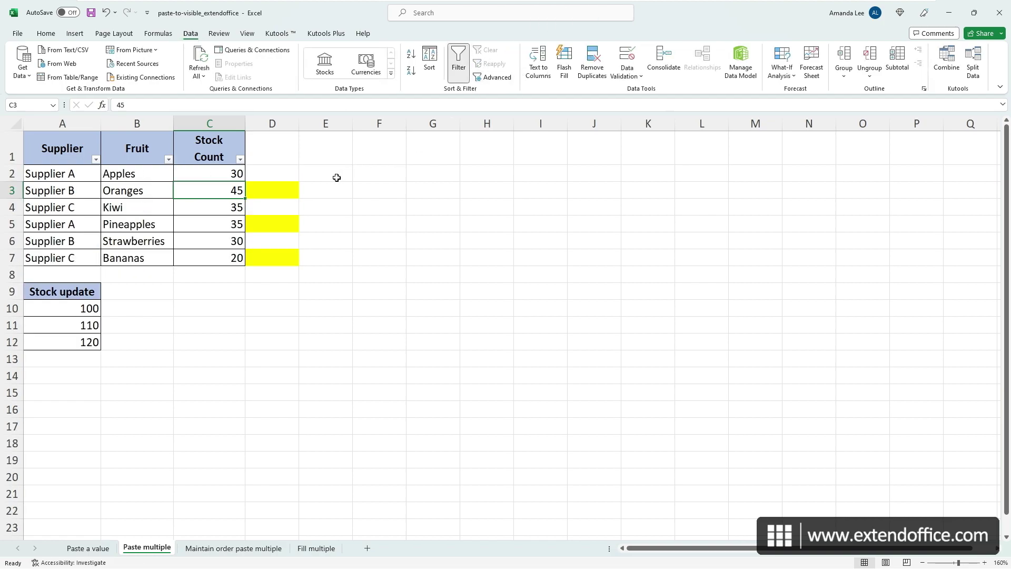
Step: Sort the table with the yellow-filled cell colour on top
left_click(260, 189)
right_click(259, 190)
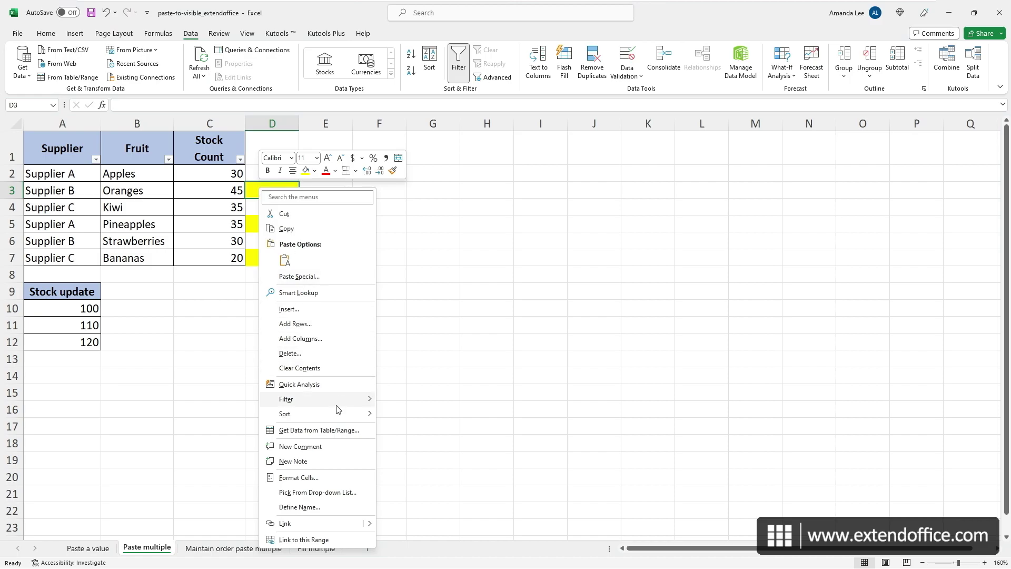
mouse_move(338, 415)
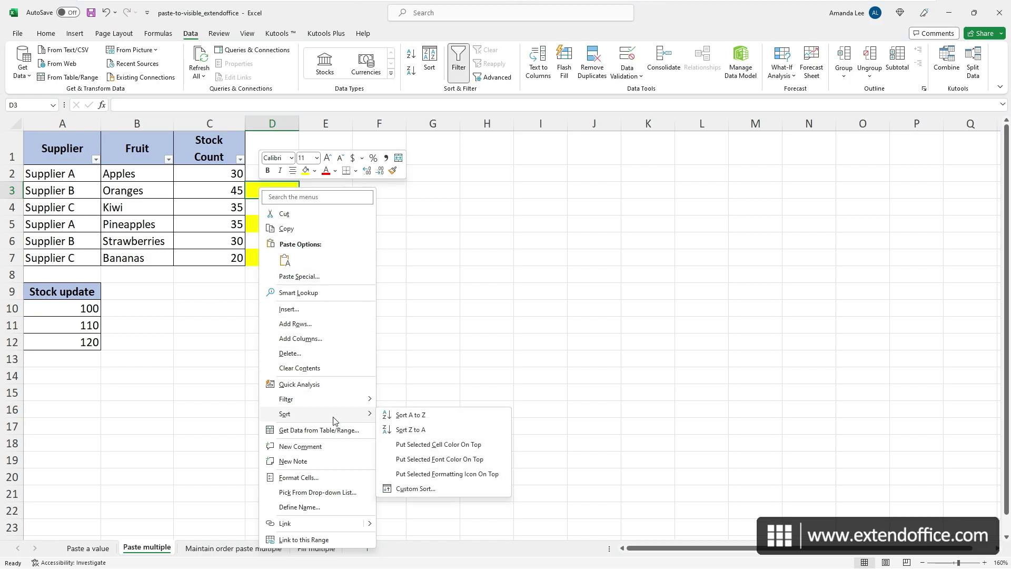
left_click(480, 444)
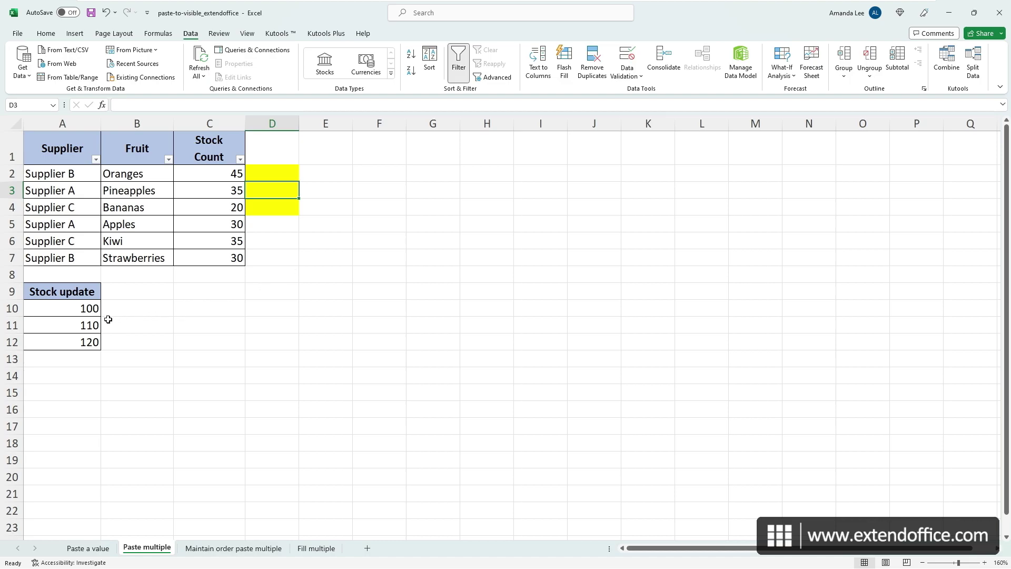
Step: Copy the stock updates 100, 110, 120 from A10:A12 into Stock Count C2:C4
left_click_drag(89, 310, 87, 340)
key("ctrl+c")
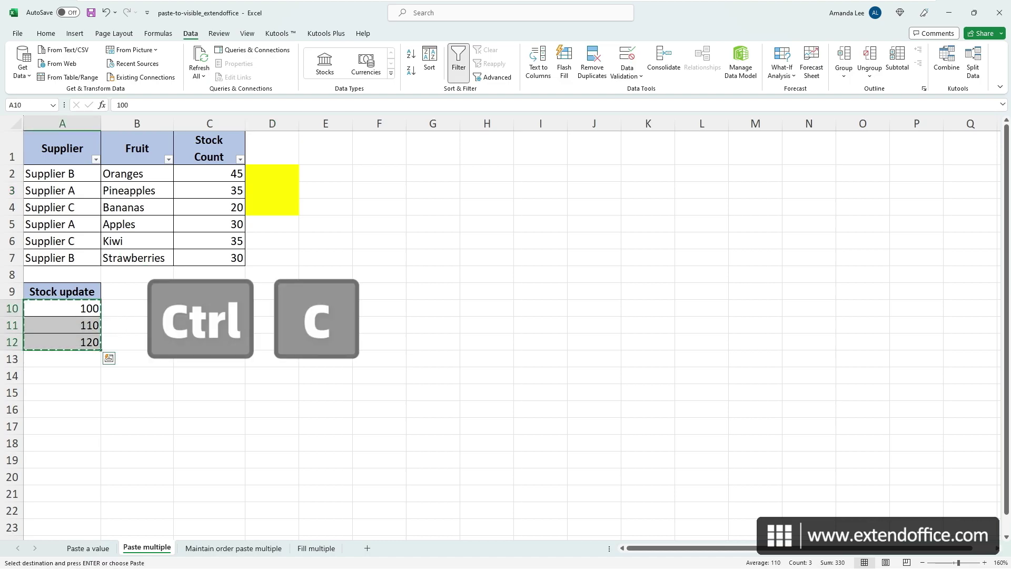
left_click(213, 173)
key("ctrl+v")
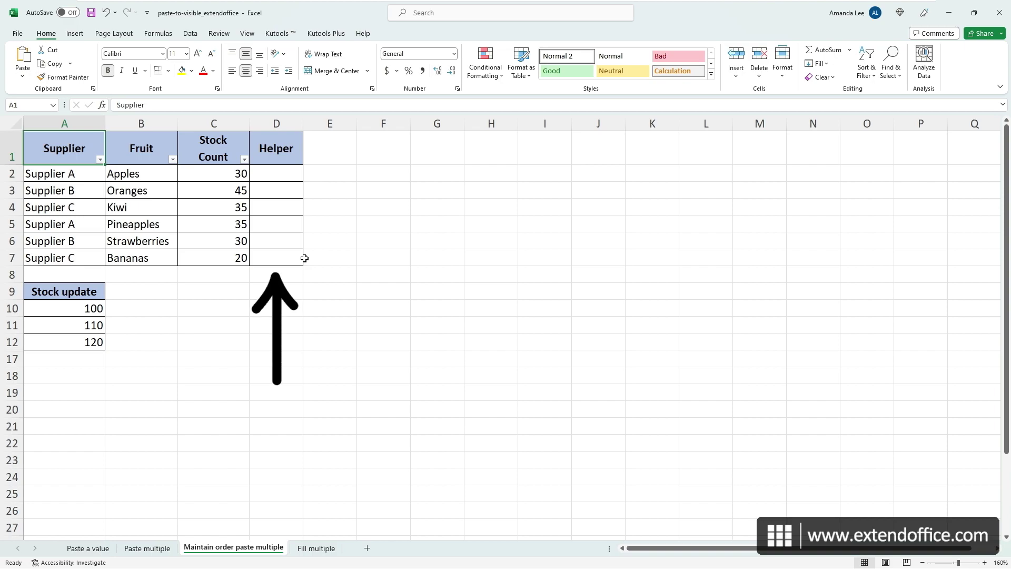
Step: Enter 1 in D2 and 2 in D3, then extend the Helper sequence down to D7
left_click(293, 174)
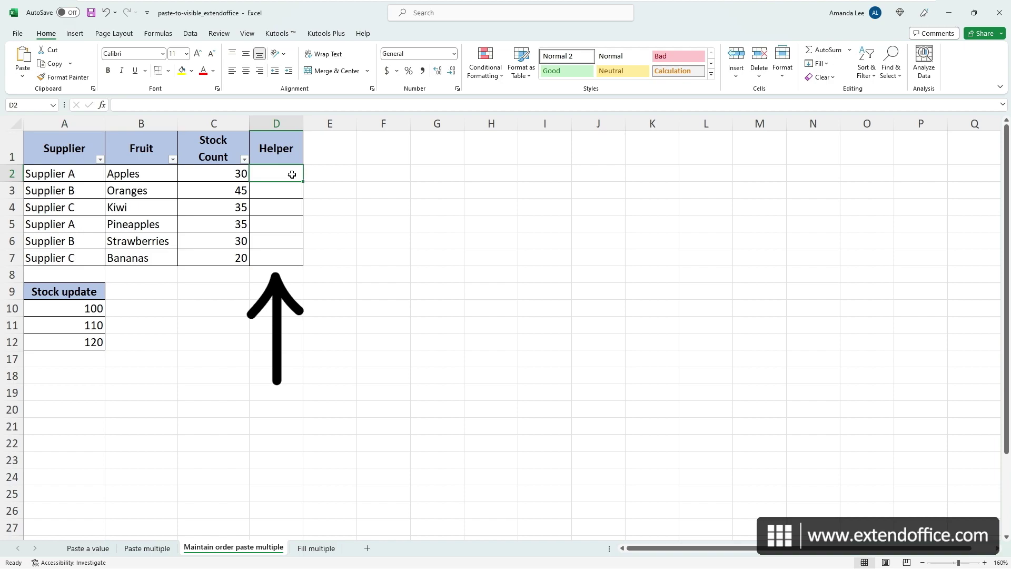
type("1")
key("Return")
type("2")
key("Return")
left_click_drag(292, 174, 301, 260)
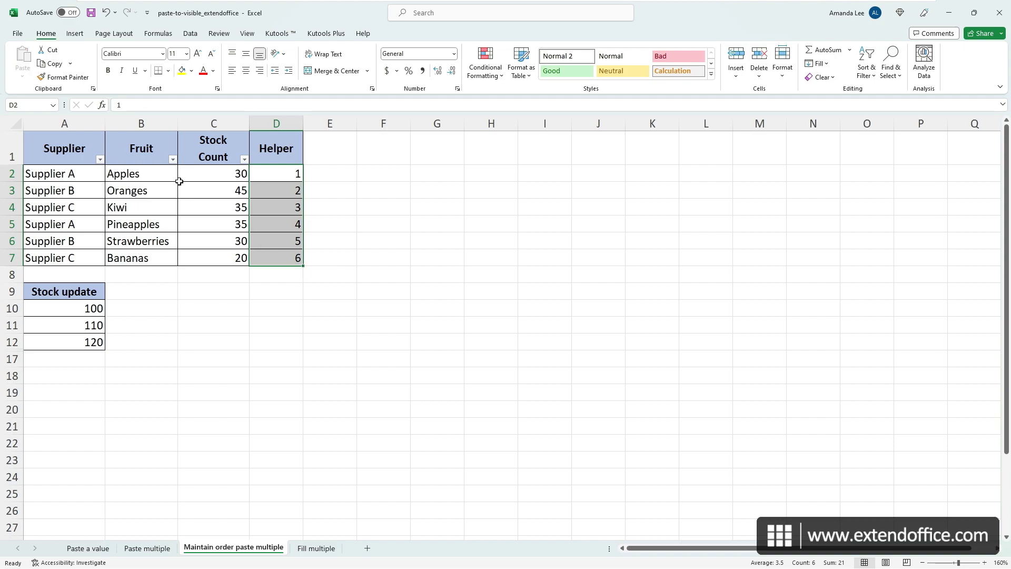
Step: Filter the Fruit column to show only Bananas, Oranges and Pineapples
left_click(172, 159)
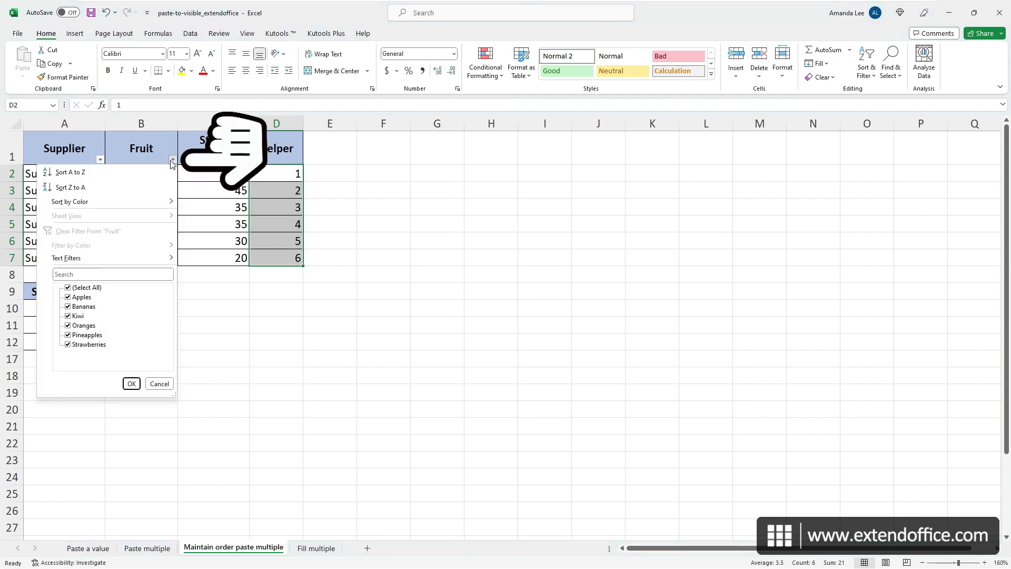
left_click(79, 288)
left_click(80, 307)
left_click(81, 326)
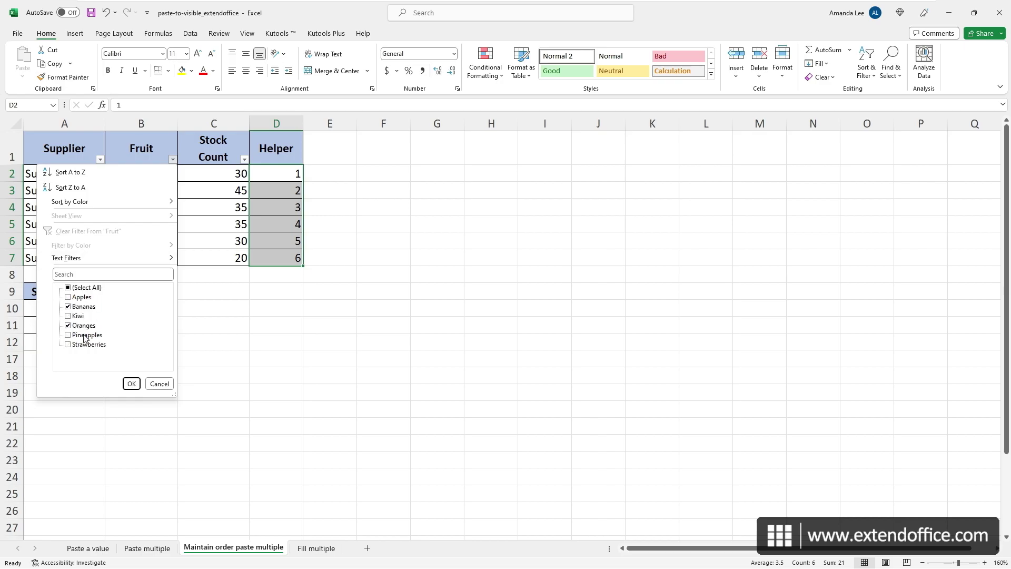
left_click(84, 335)
left_click(131, 384)
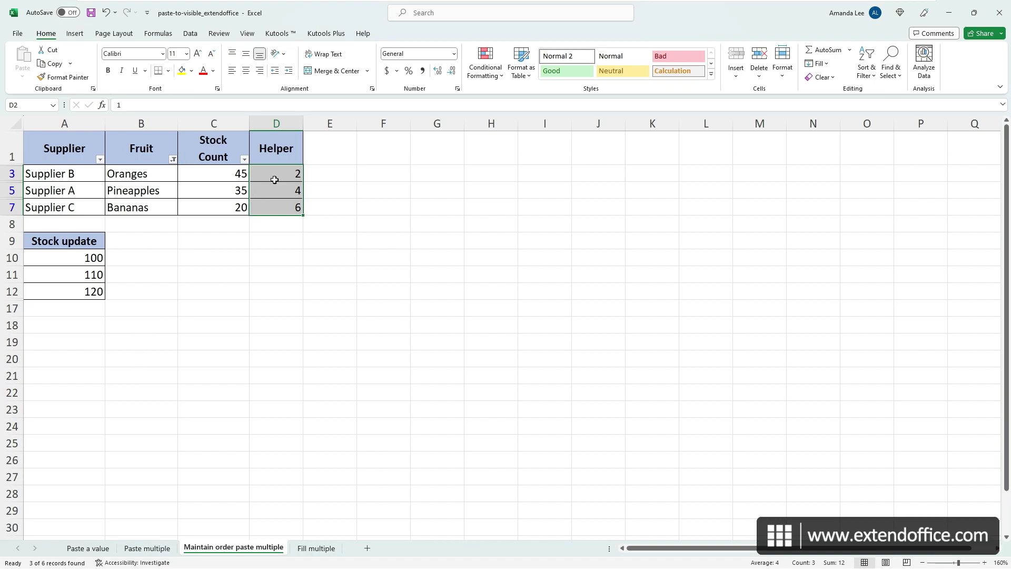
Step: Fill the visible Helper cells 2, 4 and 6 yellow, then clear the filter
left_click_drag(282, 174, 279, 208)
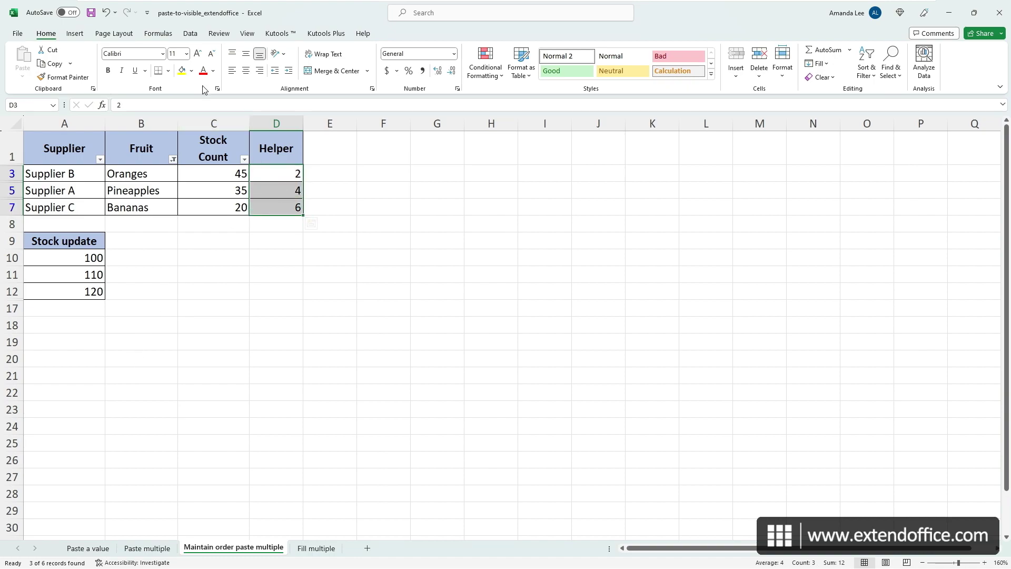
left_click(182, 71)
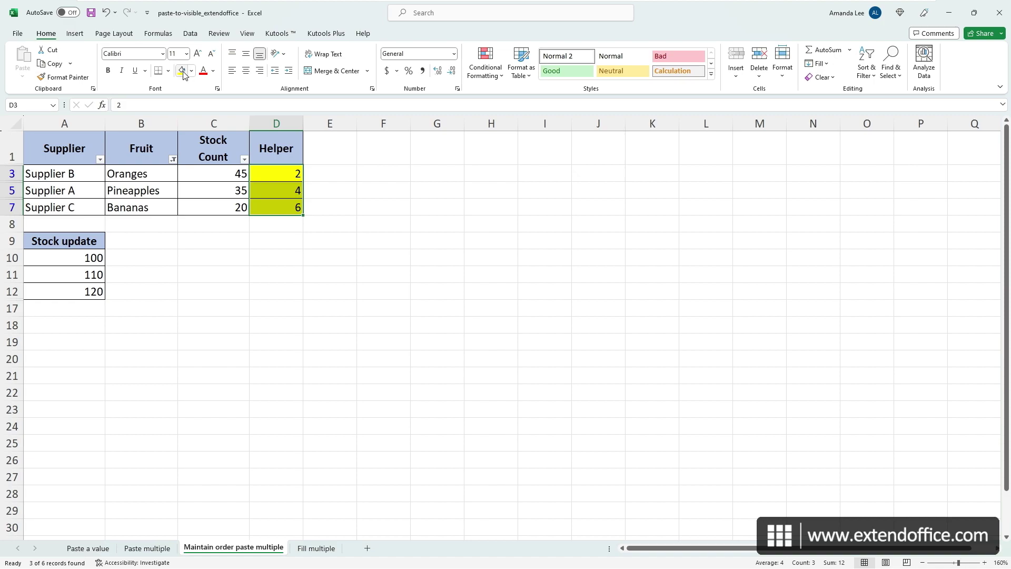
left_click(191, 34)
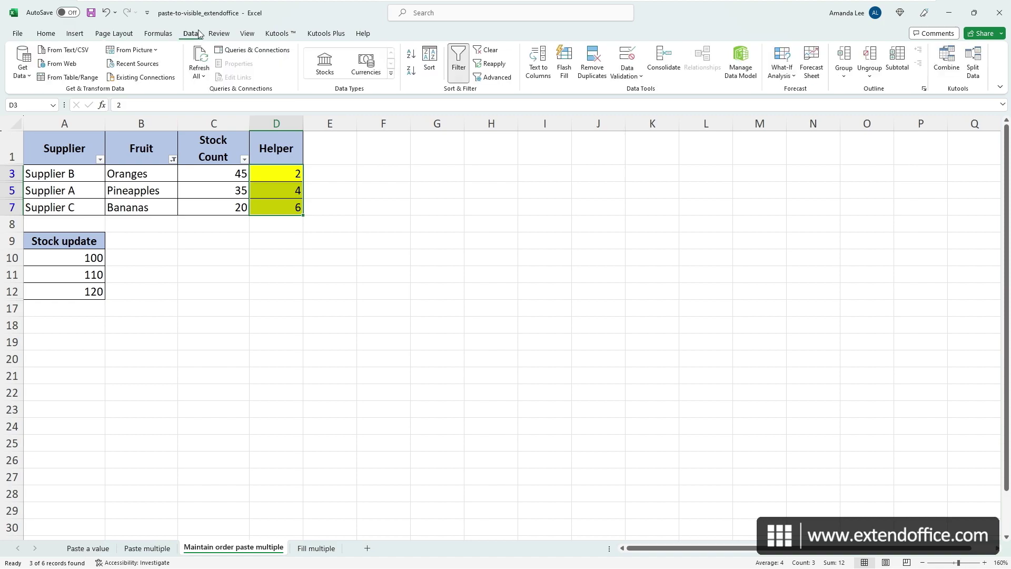
left_click(489, 51)
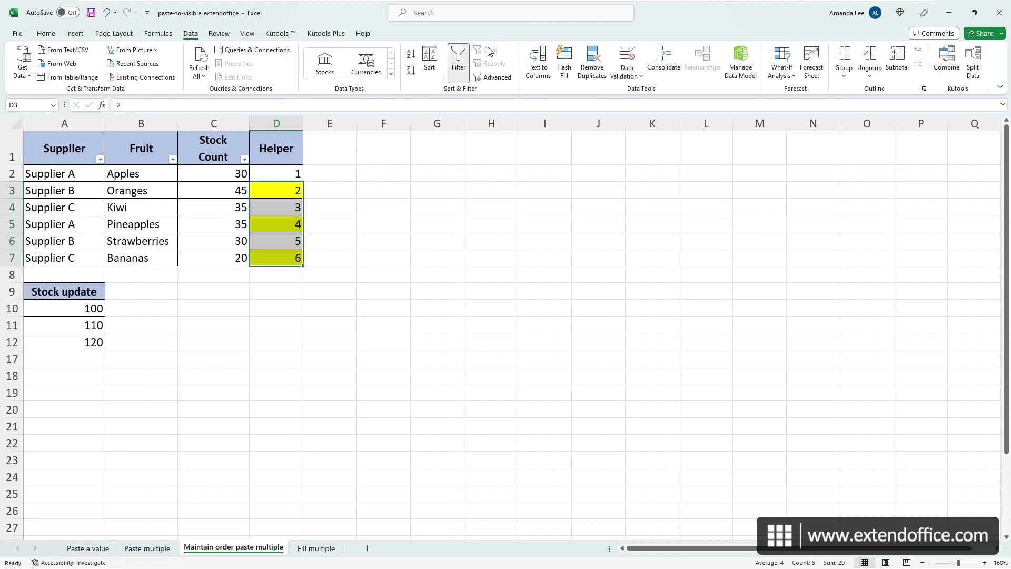
Step: Sort the table with the yellow Helper cell colour on top
left_click(277, 188)
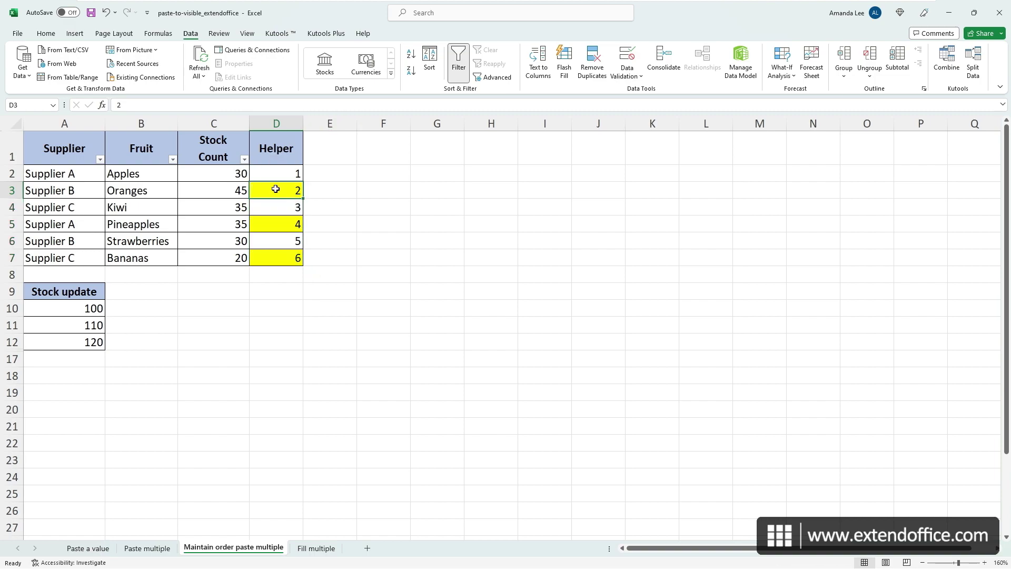
right_click(277, 190)
mouse_move(369, 416)
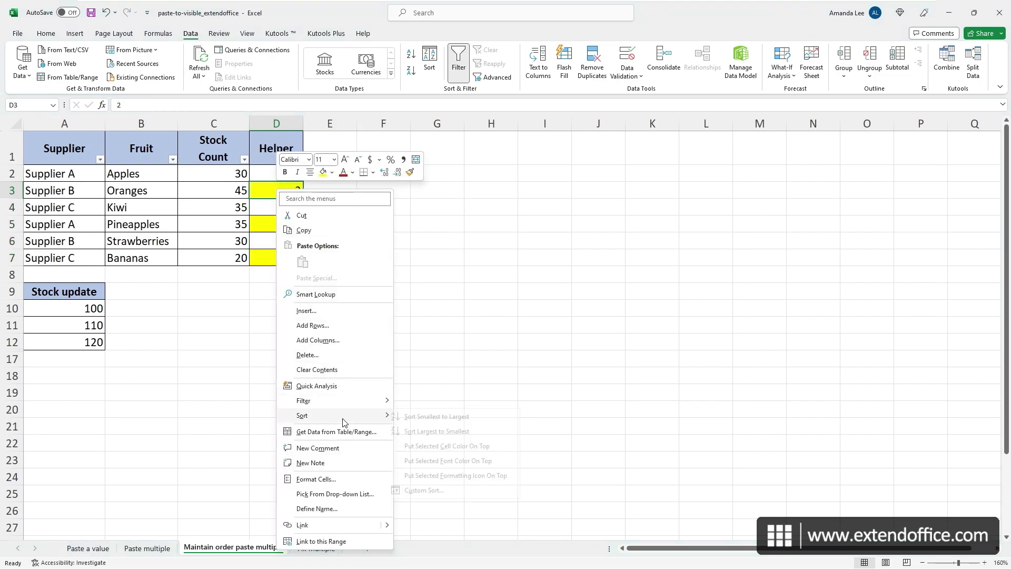
left_click(495, 446)
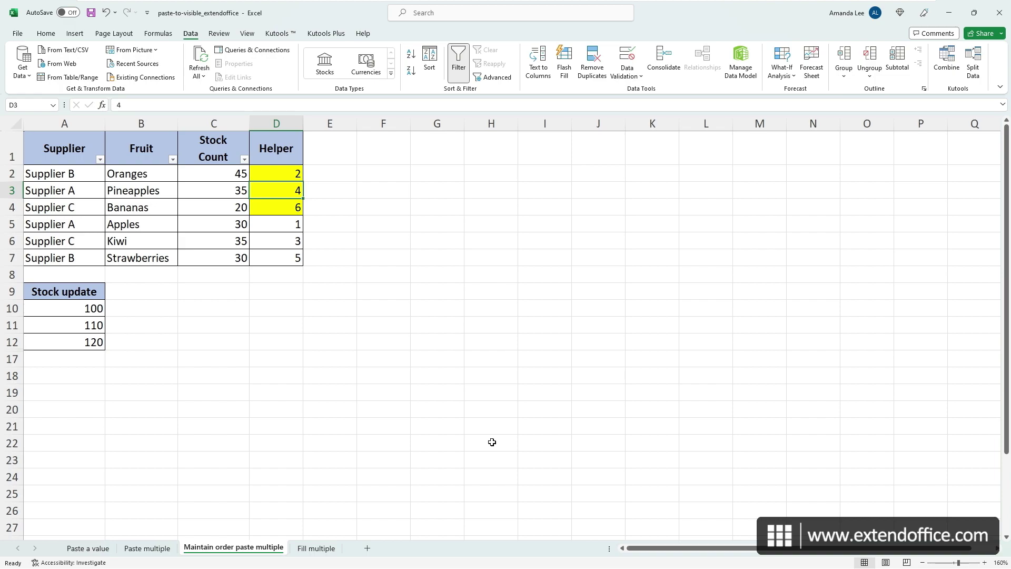
Step: Paste the stock updates 100, 110, 120 into the Oranges, Pineapples and Bananas Stock Count cells
left_click_drag(87, 310, 84, 337)
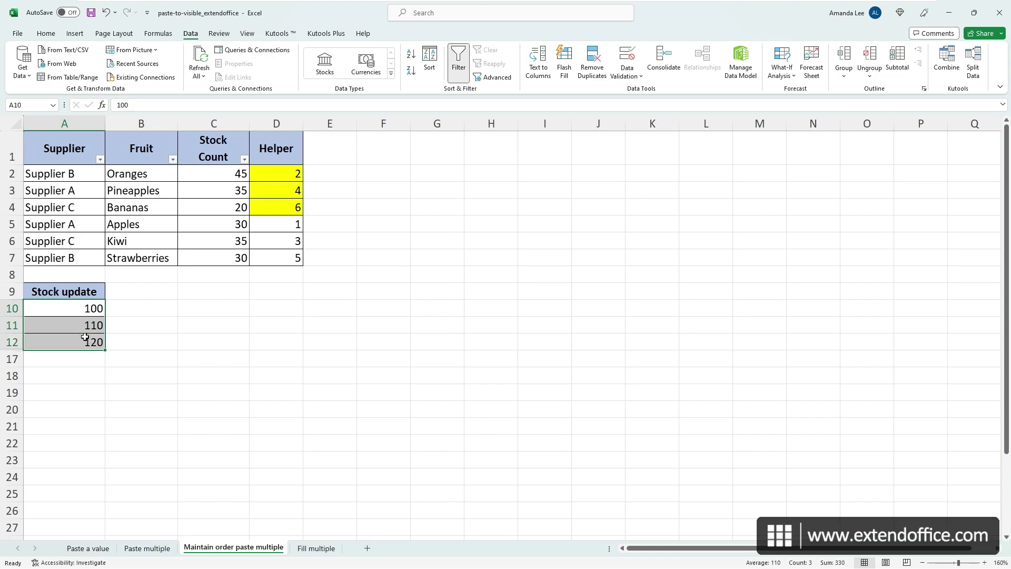
key("ctrl+c")
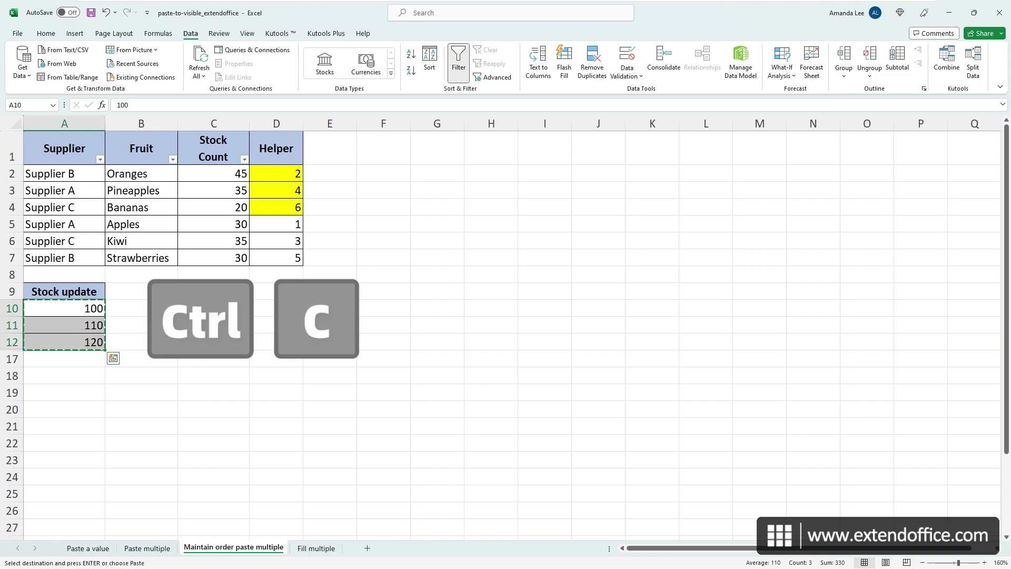
left_click(219, 179)
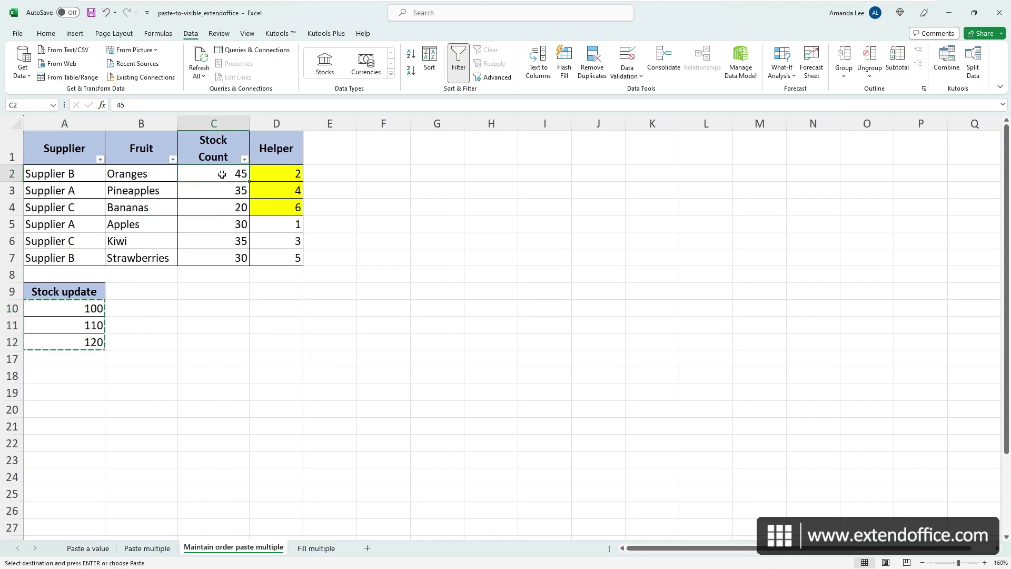
key("ctrl+v")
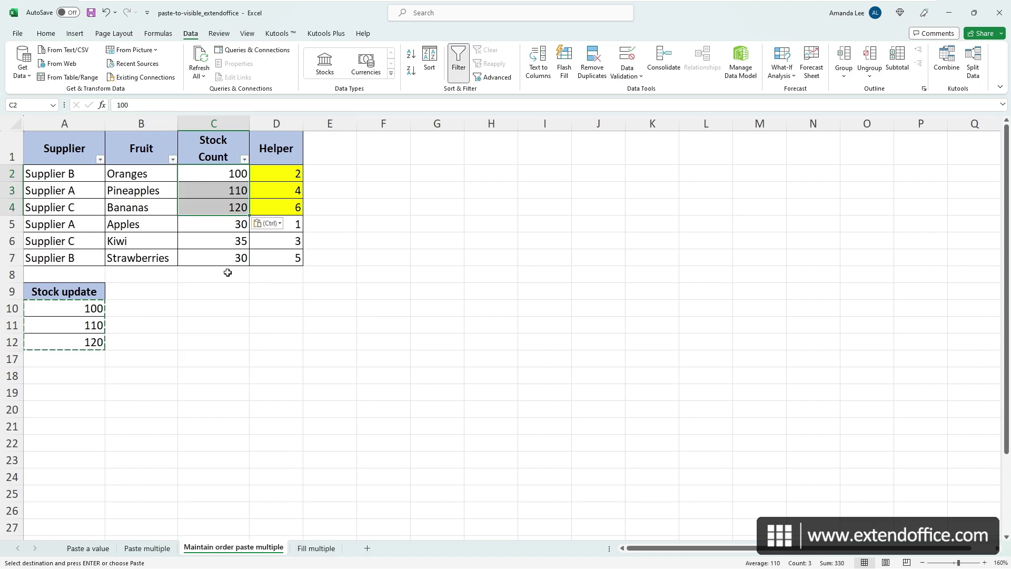
Step: Reset the table filter and sort by Helper ascending to restore the 1–6 order
left_click(290, 158)
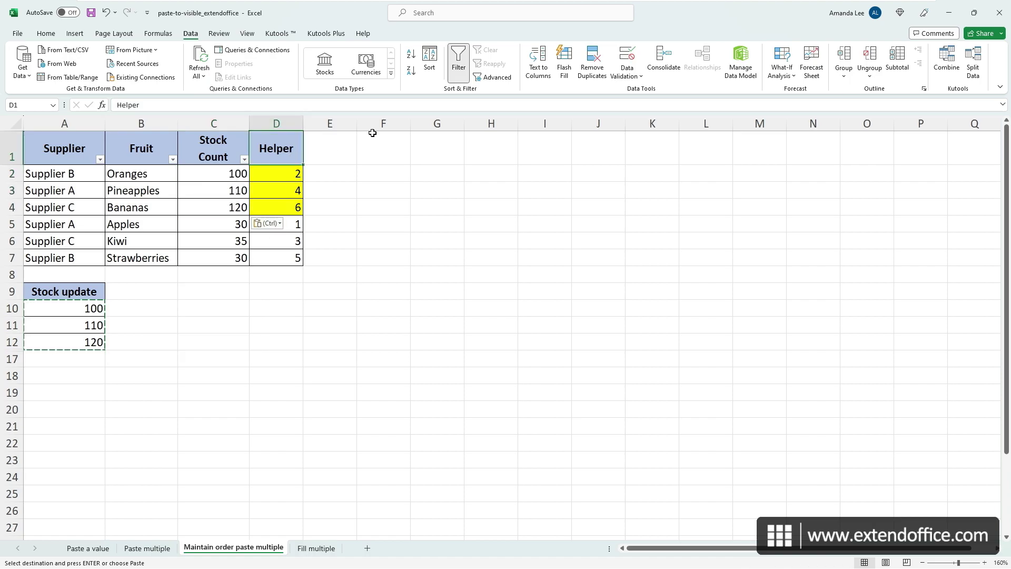
left_click(459, 63)
left_click(460, 67)
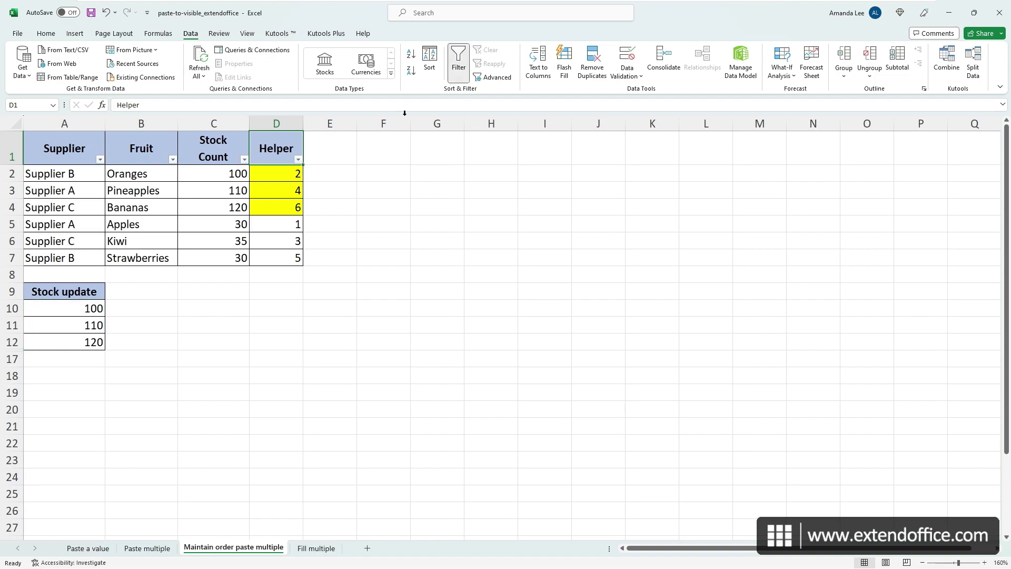
left_click(298, 159)
left_click(214, 172)
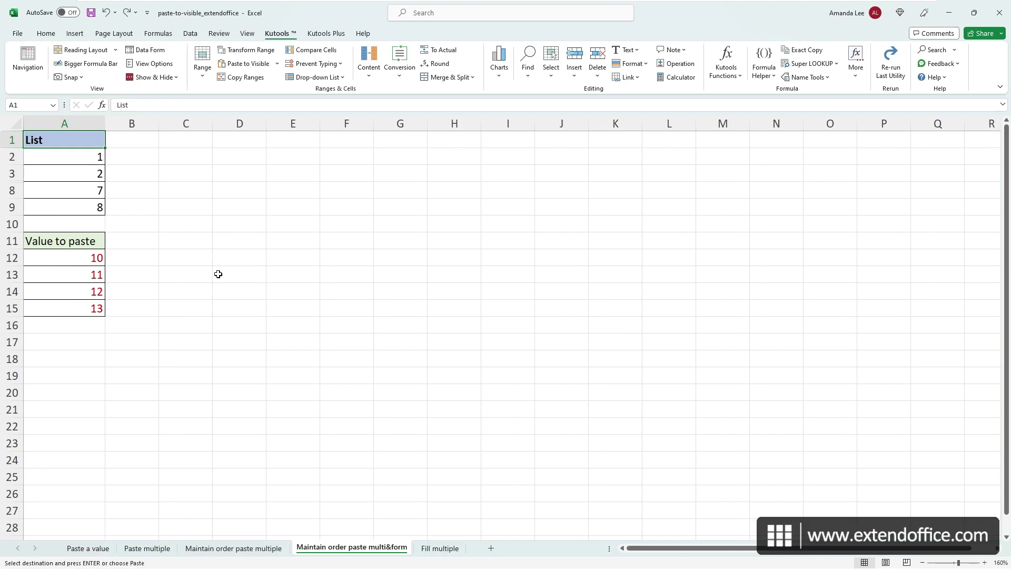
Step: Use Kutools Paste to Visible to paste 10–13 from A12:A15 starting at A2
left_click_drag(94, 256, 80, 307)
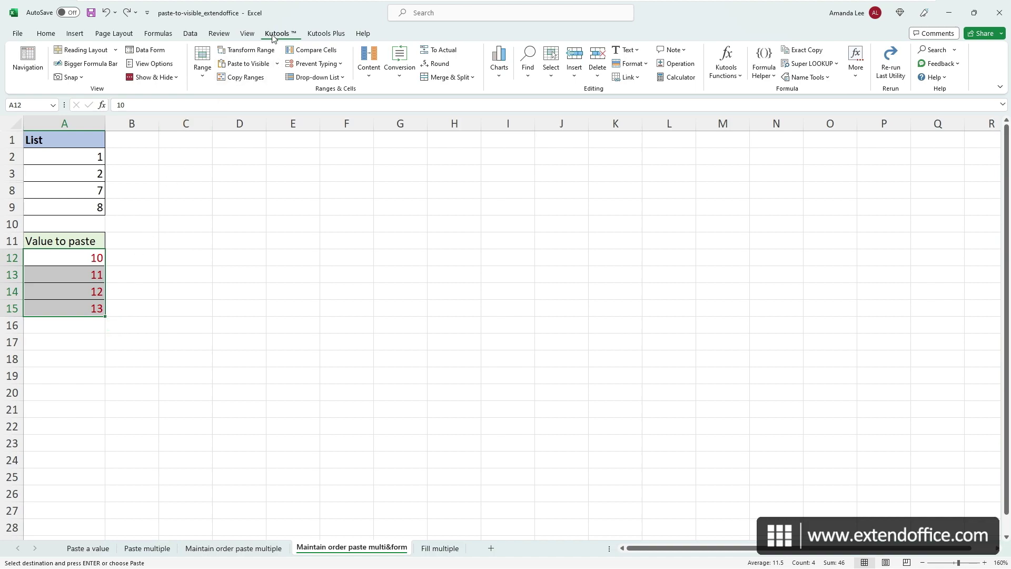
left_click(245, 62)
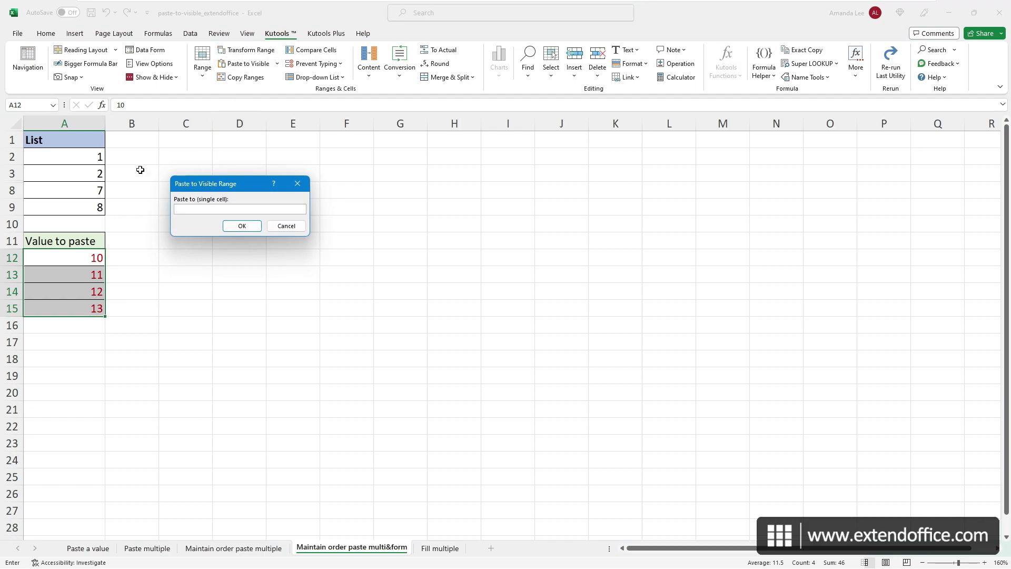
left_click(93, 160)
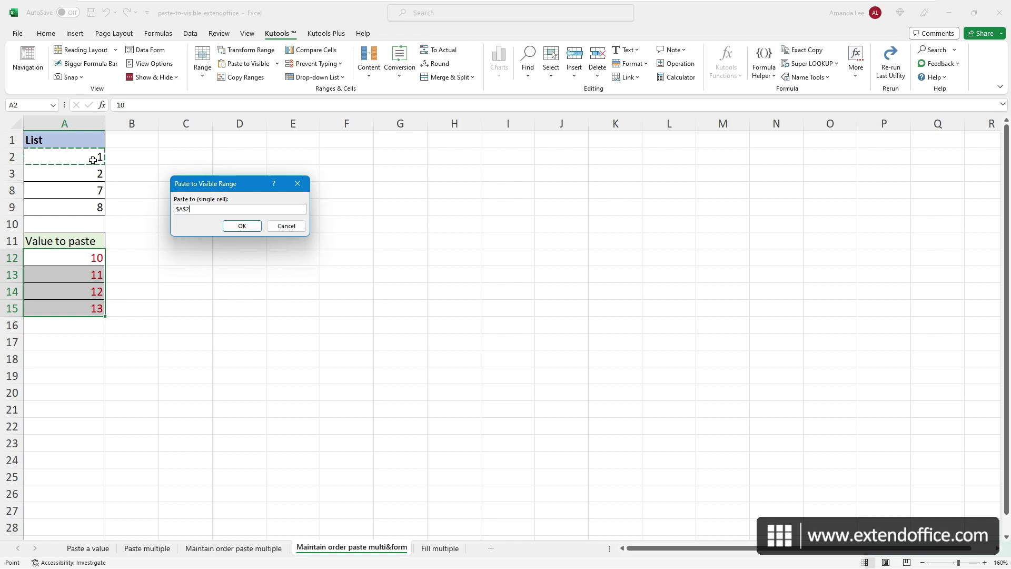
left_click(250, 226)
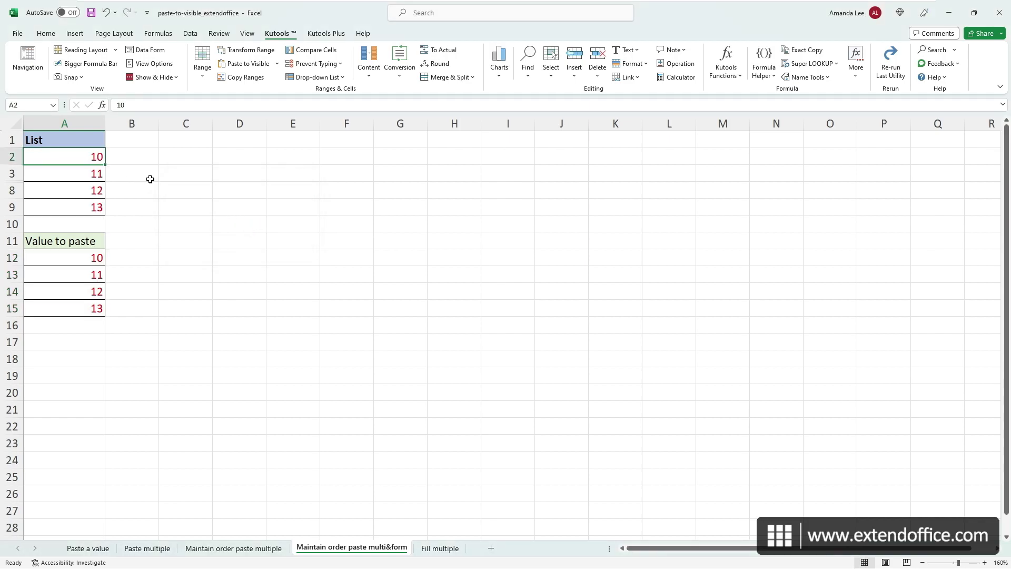
Step: Unhide rows 4–7 to reveal the original values 3–6, then go to the Fill multiple sheet
left_click_drag(12, 173, 16, 194)
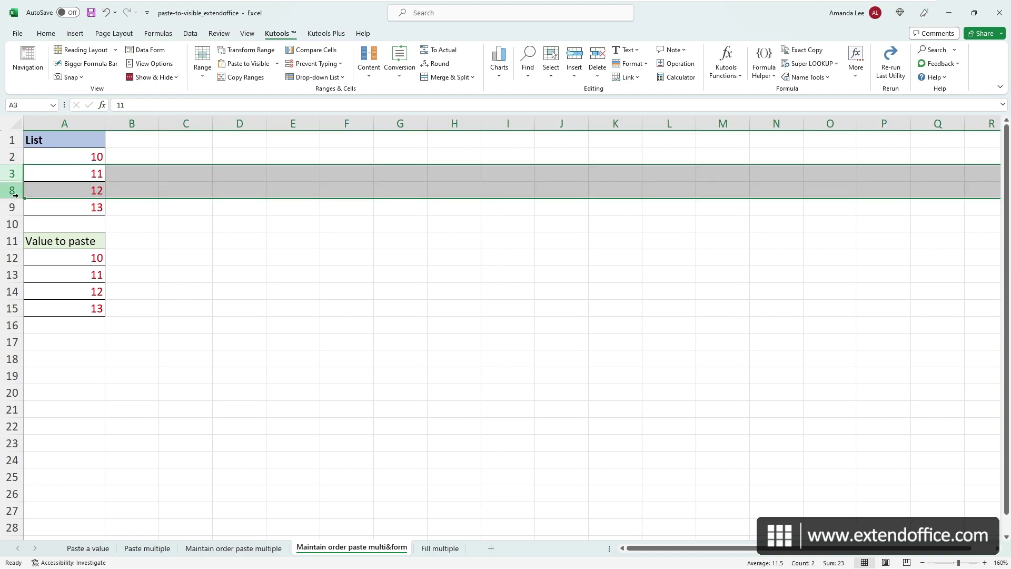
right_click(19, 196)
left_click(79, 390)
key("shift+Down")
key("shift+Down")
key("shift+Down")
key("shift+Down")
left_click(181, 298)
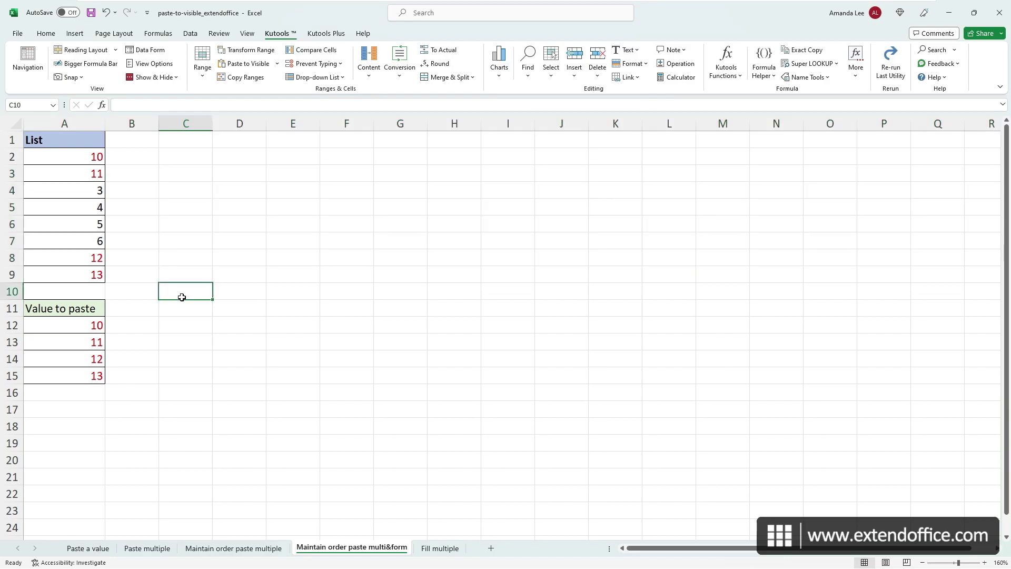
left_click(276, 64)
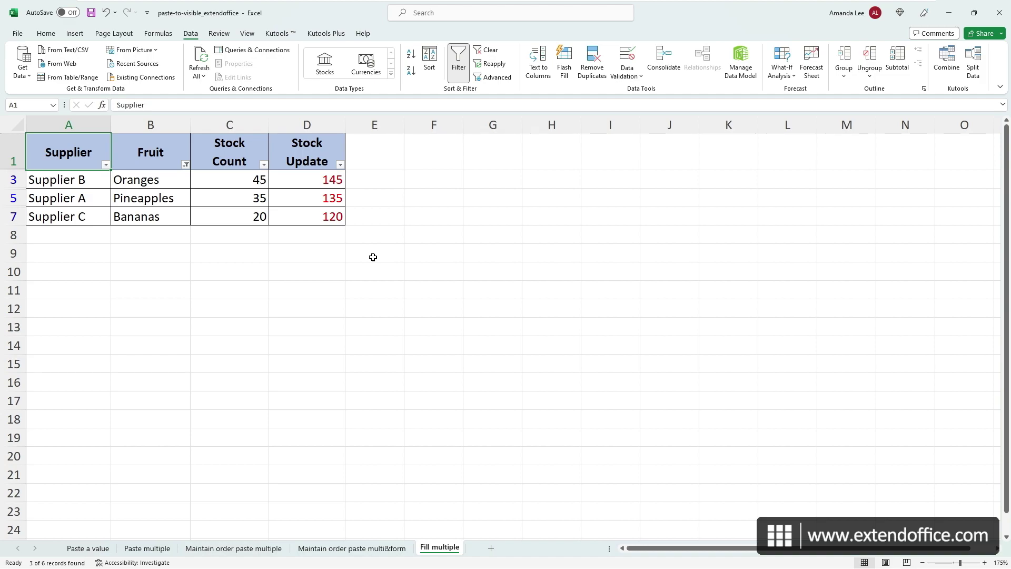
Step: Fill C3:C7 leftward from D3:D7 so the visible Stock Counts become 145, 135, 120
left_click_drag(247, 182, 244, 223)
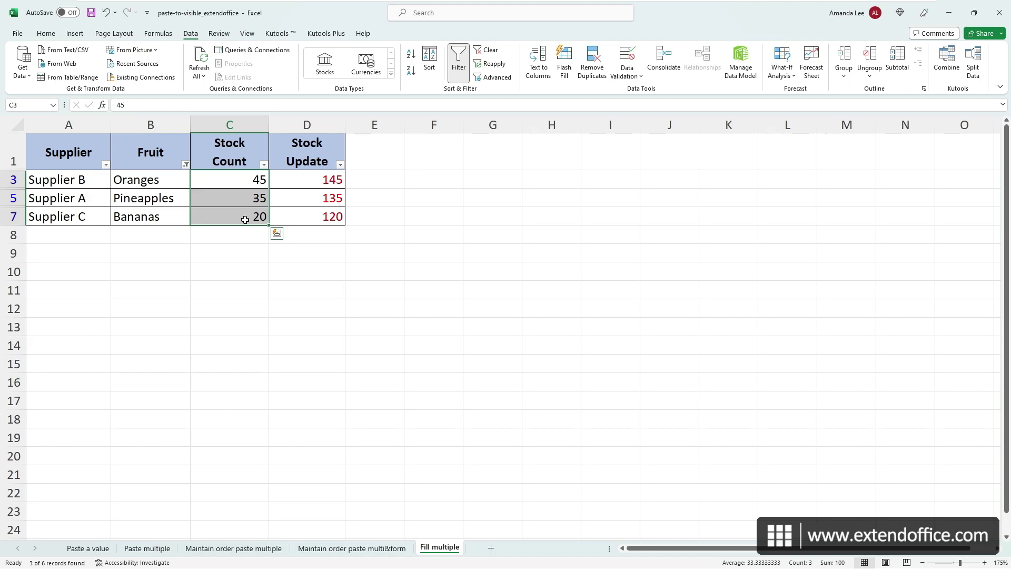
key("ctrl")
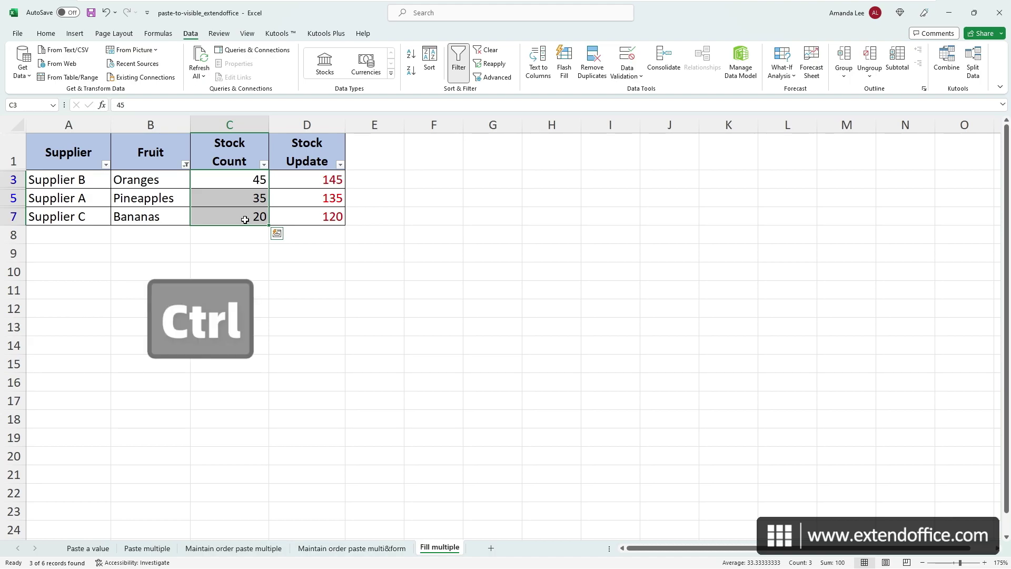
left_click_drag(322, 182, 322, 217)
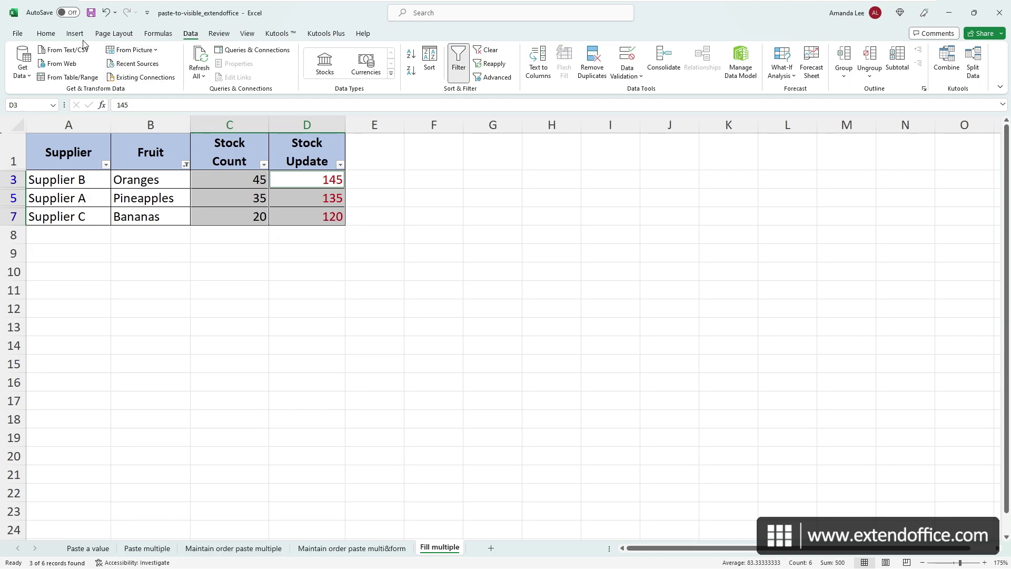
left_click(46, 33)
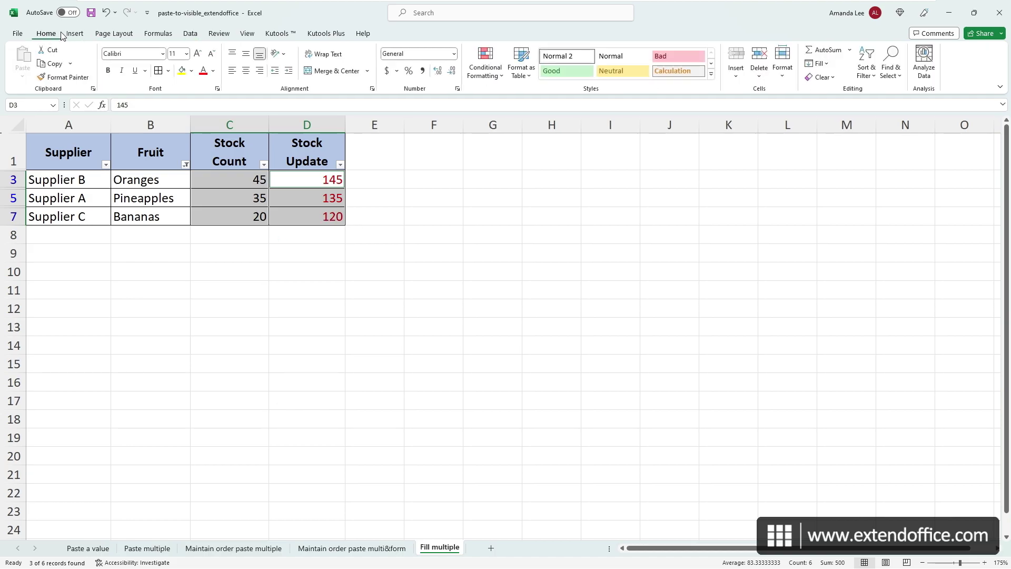
left_click(827, 64)
left_click(841, 123)
Step: Clear the filter so Apples, Kiwi and Strawberries reappear still at 30, 35, 30
left_click(191, 33)
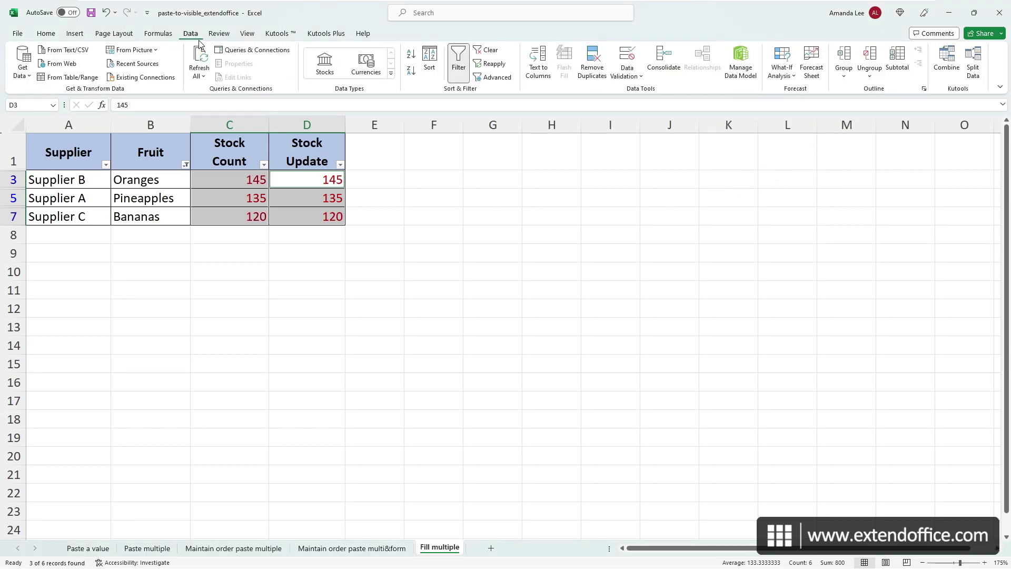
left_click(493, 53)
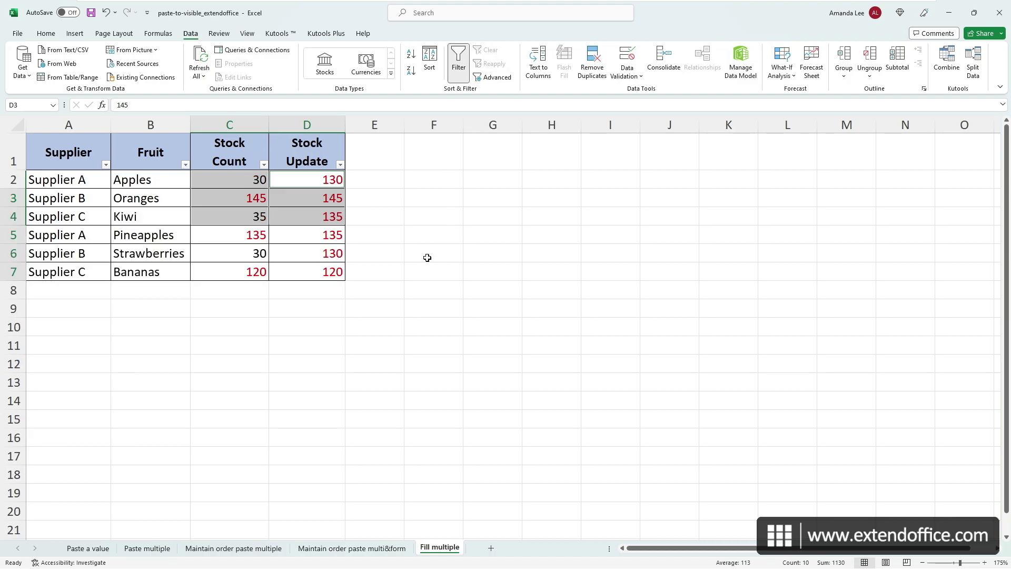
left_click(365, 275)
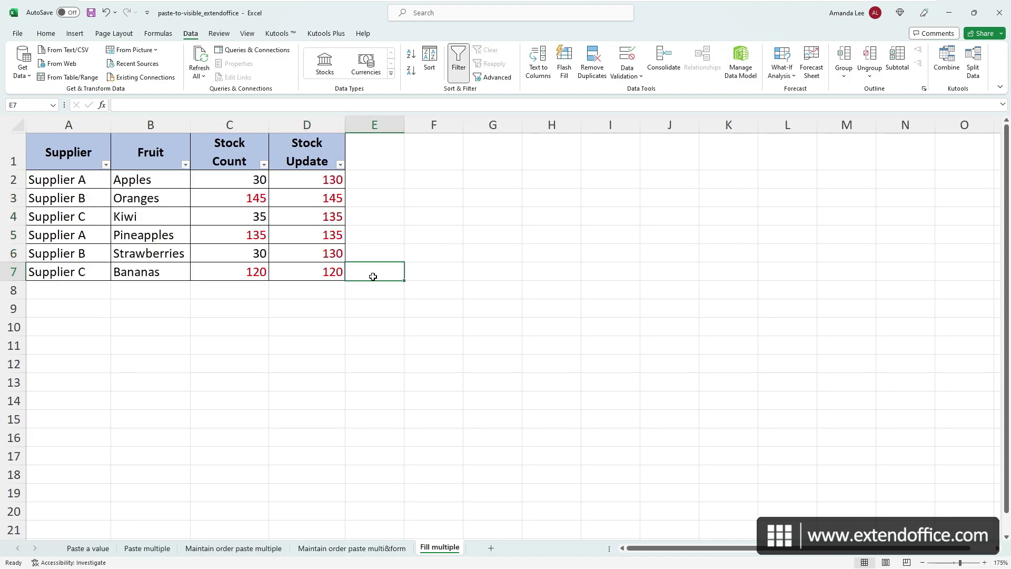